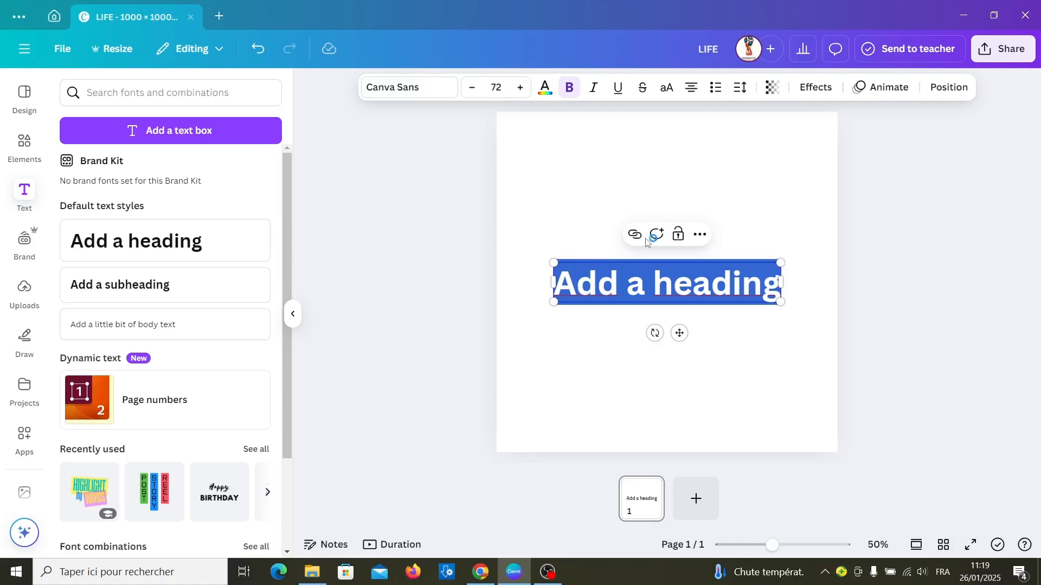
# Step: Change the heading text to LIFE and enlarge it to about size 303 so it nearly spans the page width
pyautogui.write('LIFE')
pyautogui.moveTo(633, 301); pyautogui.dragTo(523, 365)
pyautogui.moveTo(699, 263); pyautogui.dragTo(812, 199)
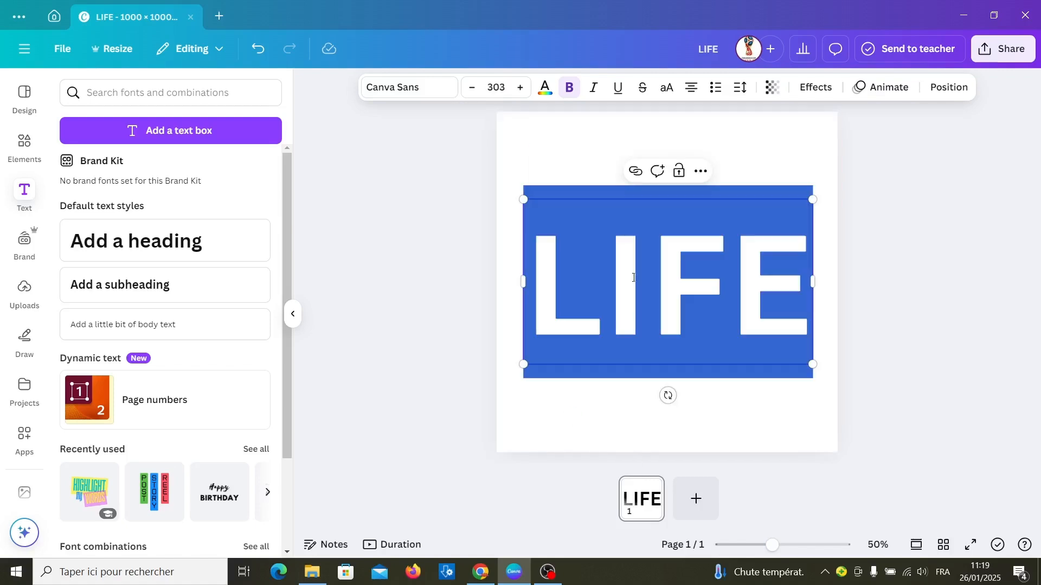
# Step: Set the font of the LIFE text to Anton
pyautogui.click(399, 89)
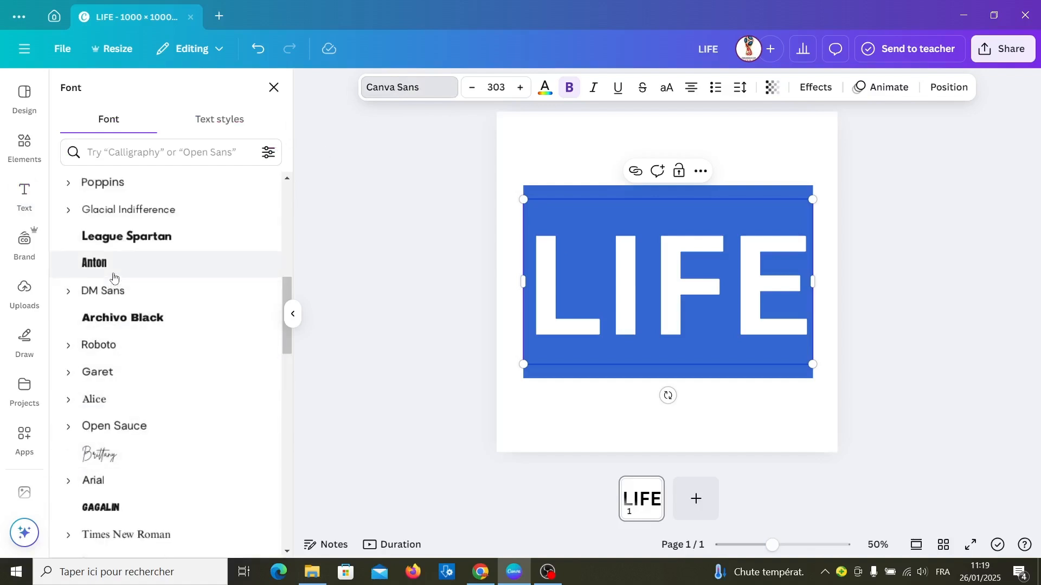
pyautogui.click(115, 269)
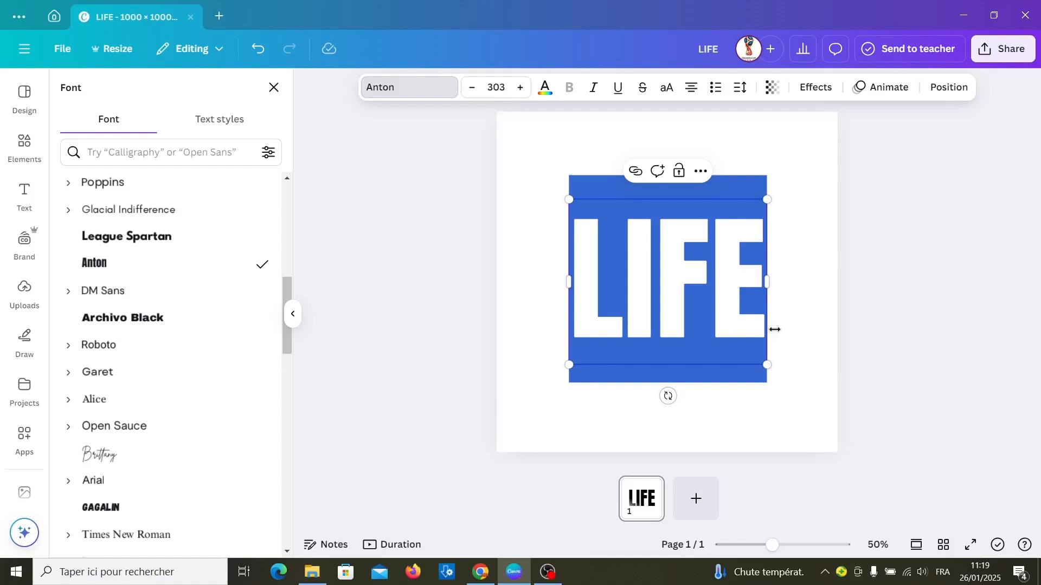
pyautogui.click(783, 314)
# Step: Recolour the LIFE text to solid white
pyautogui.click(699, 294)
pyautogui.click(698, 295)
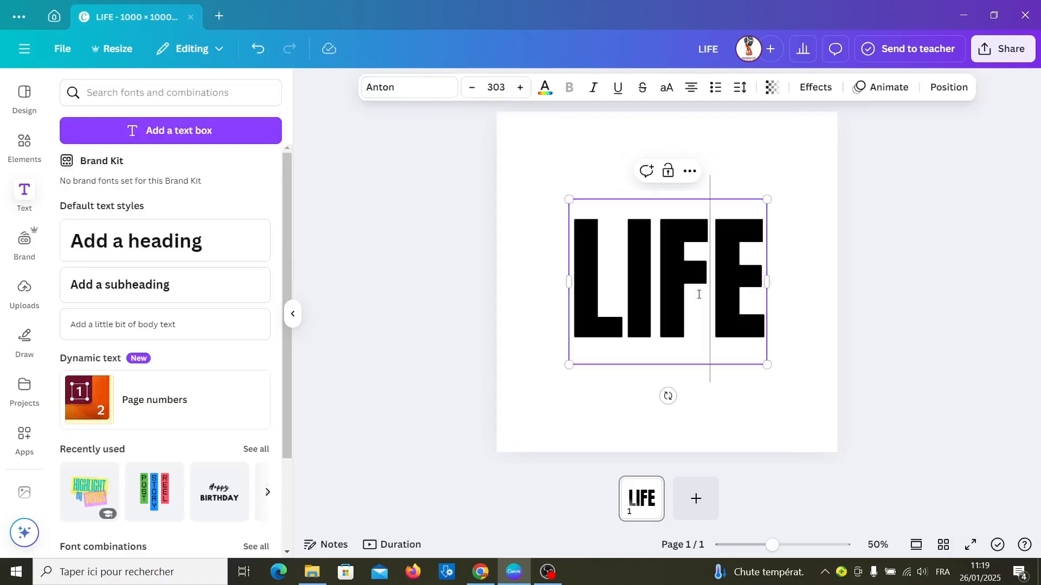
pyautogui.doubleClick(699, 295)
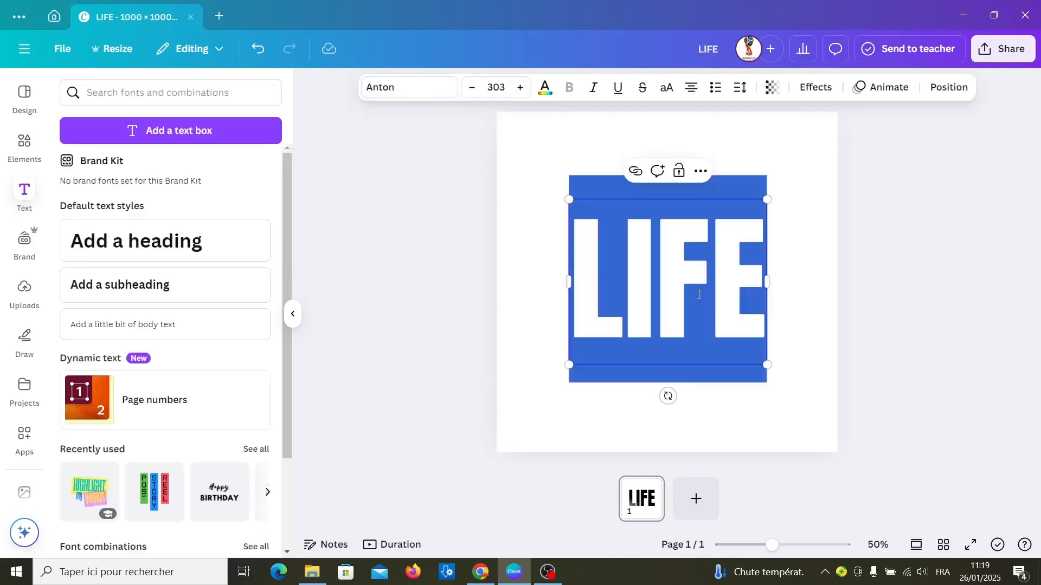
pyautogui.click(545, 86)
pyautogui.click(260, 359)
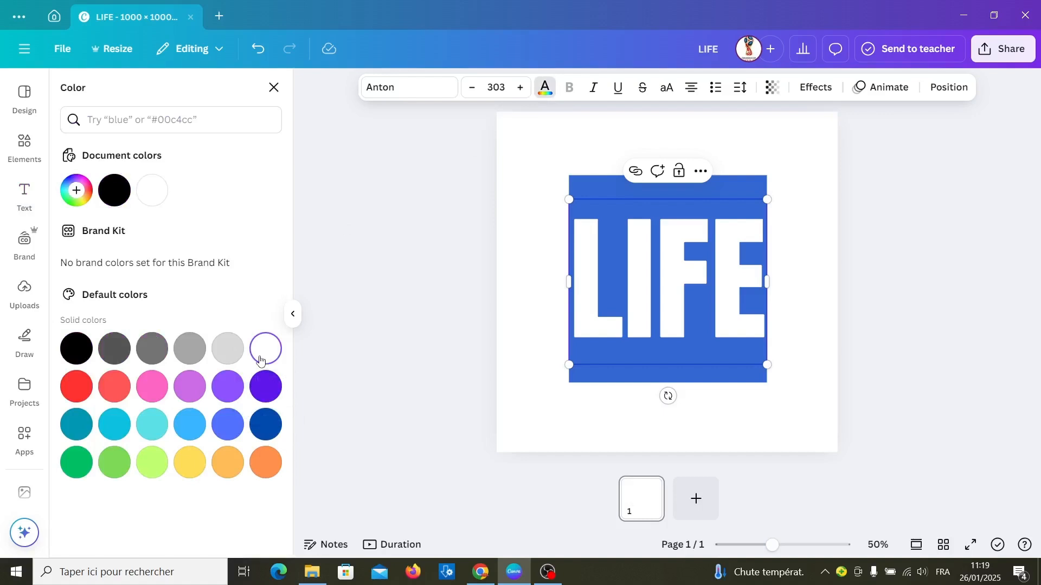
pyautogui.click(520, 326)
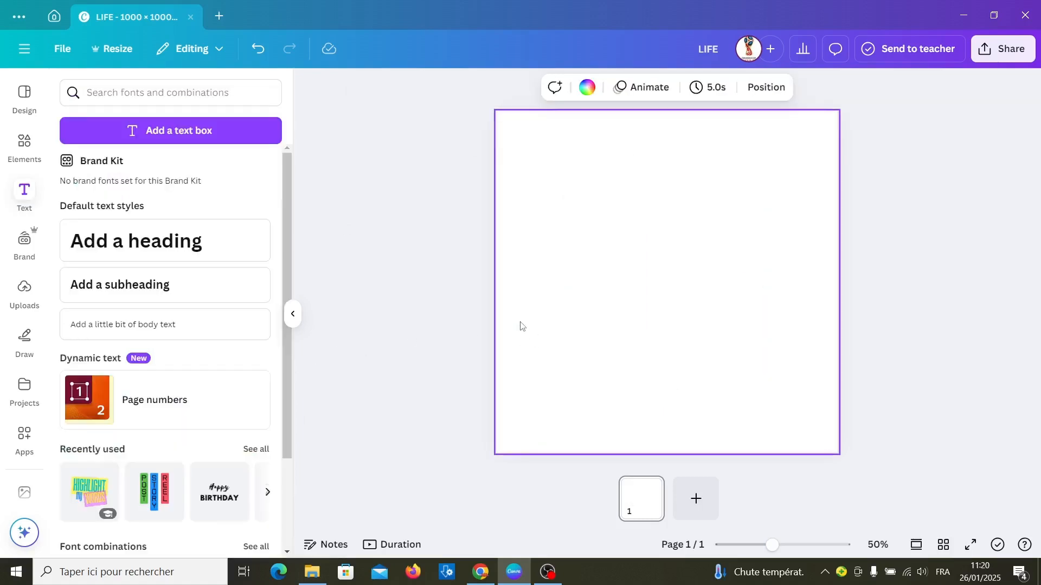
# Step: Download the design as a PNG at size 1 with a transparent background
pyautogui.click(1021, 56)
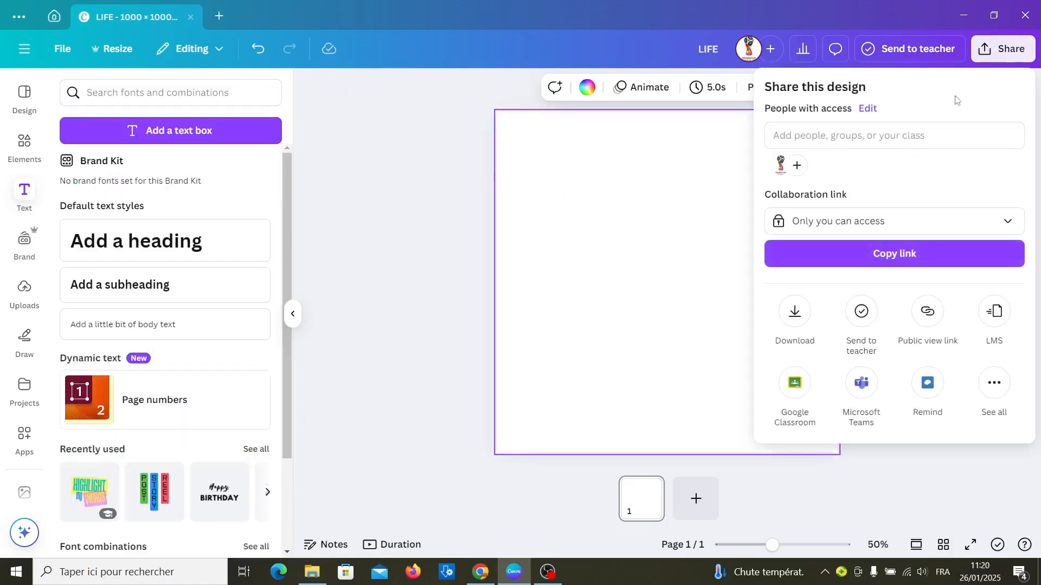
pyautogui.click(796, 311)
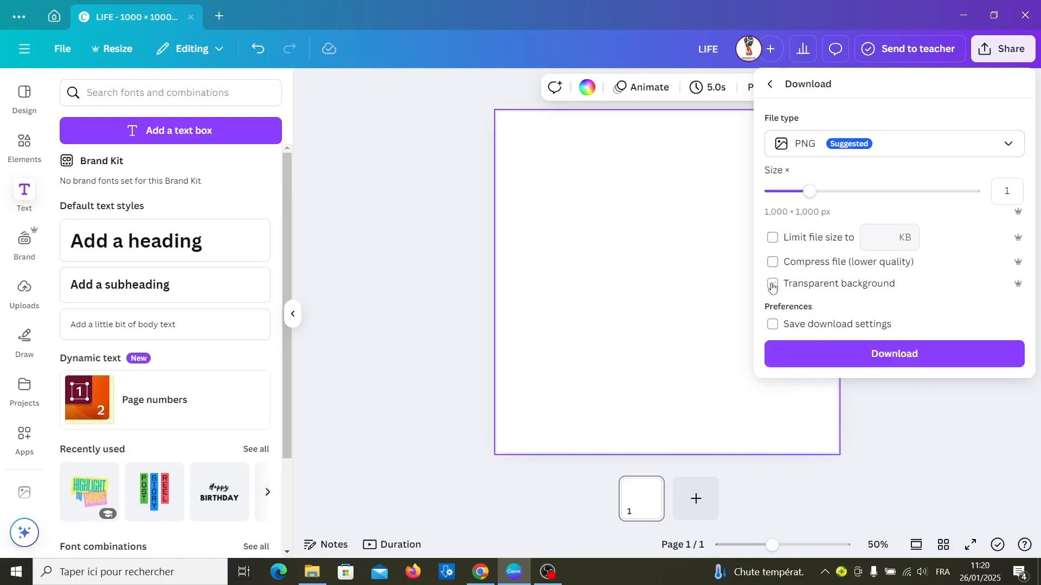
pyautogui.click(824, 354)
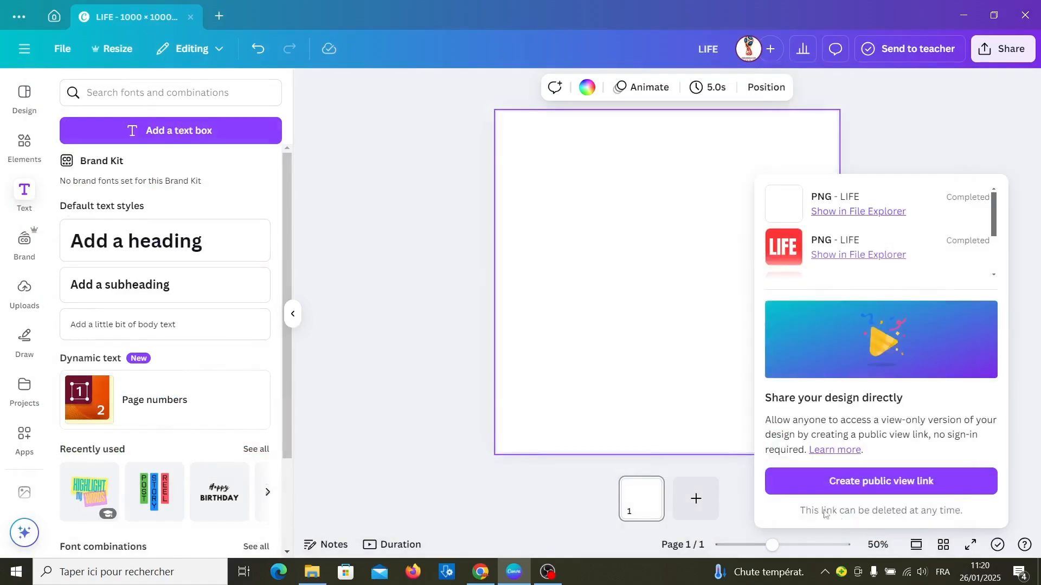
# Step: Delete the white LIFE text from the page
pyautogui.click(399, 346)
pyautogui.click(658, 292)
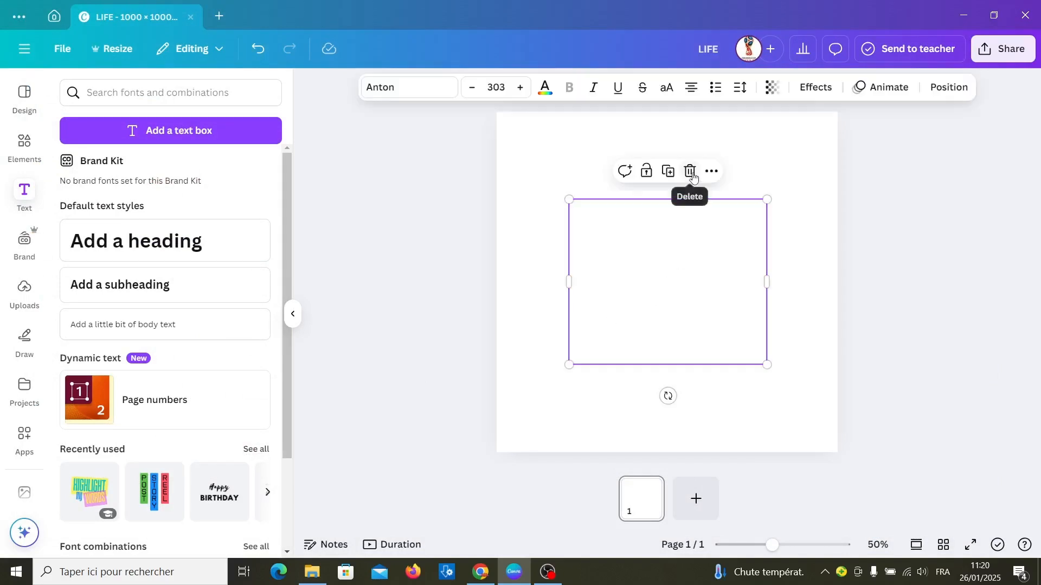
pyautogui.click(692, 173)
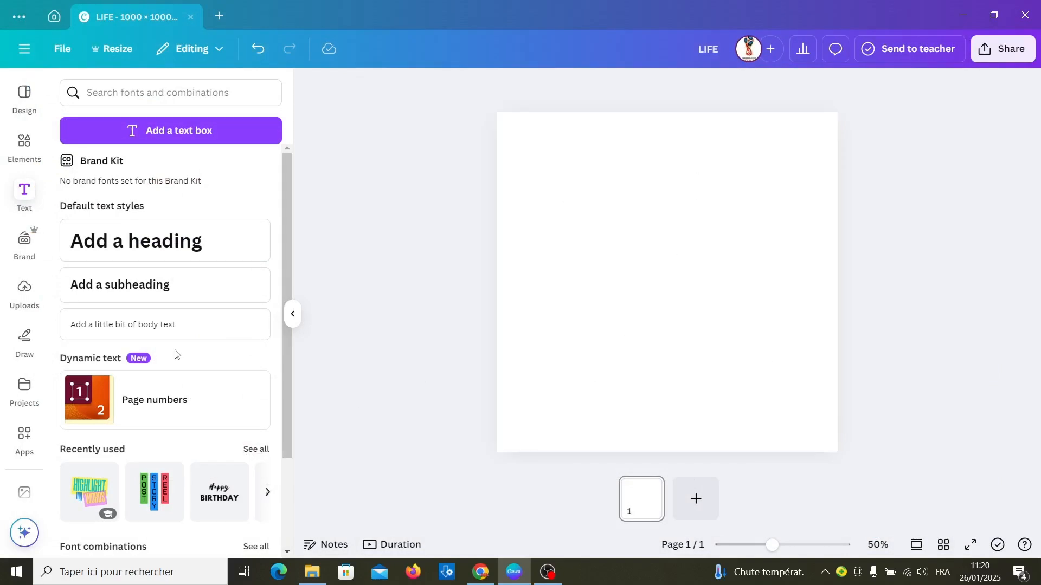
# Step: Upload the LIFE PNG from the Téléchargements folder
pyautogui.click(31, 287)
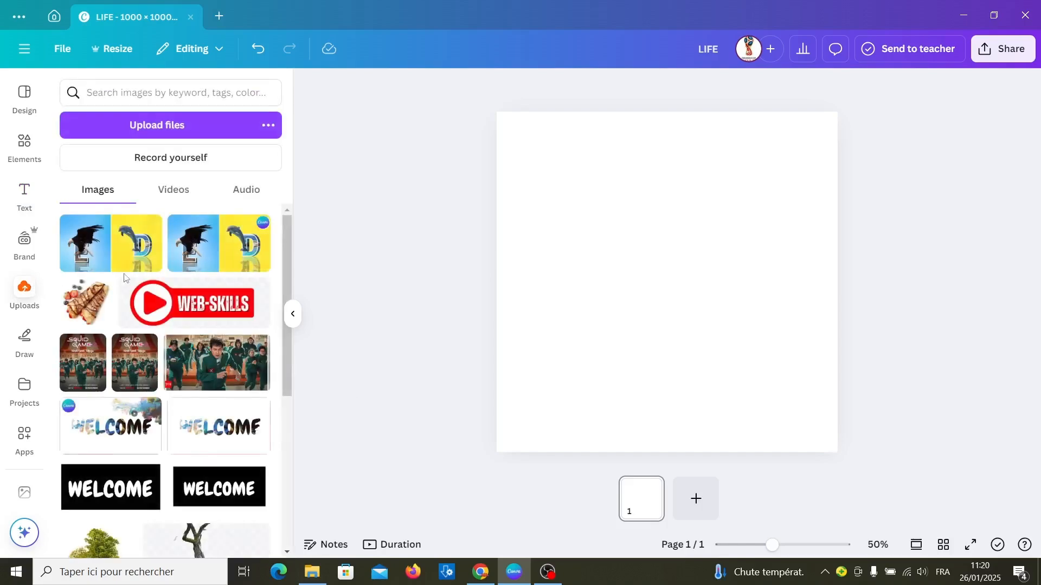
pyautogui.click(166, 129)
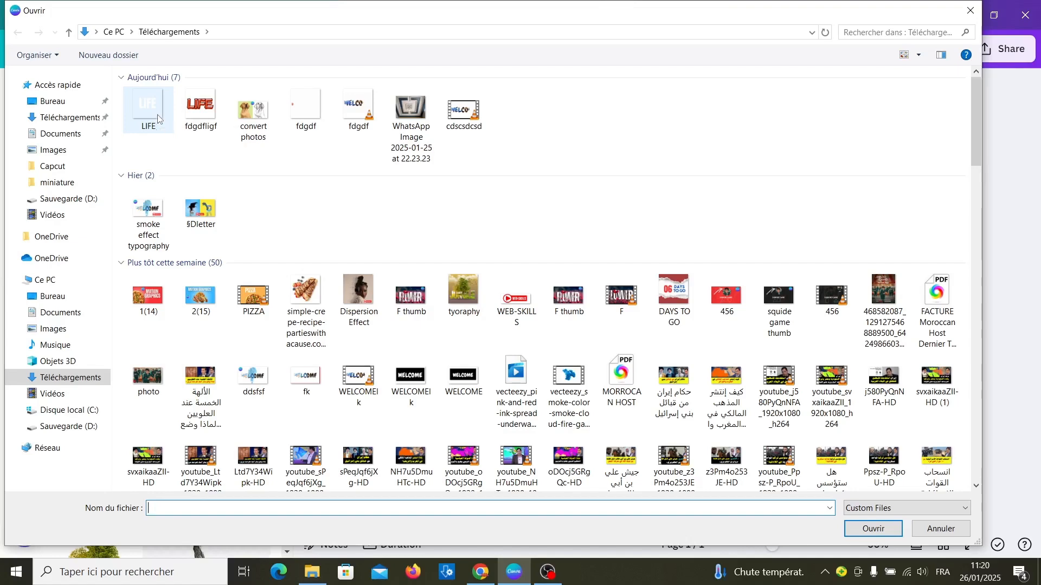
pyautogui.doubleClick(157, 119)
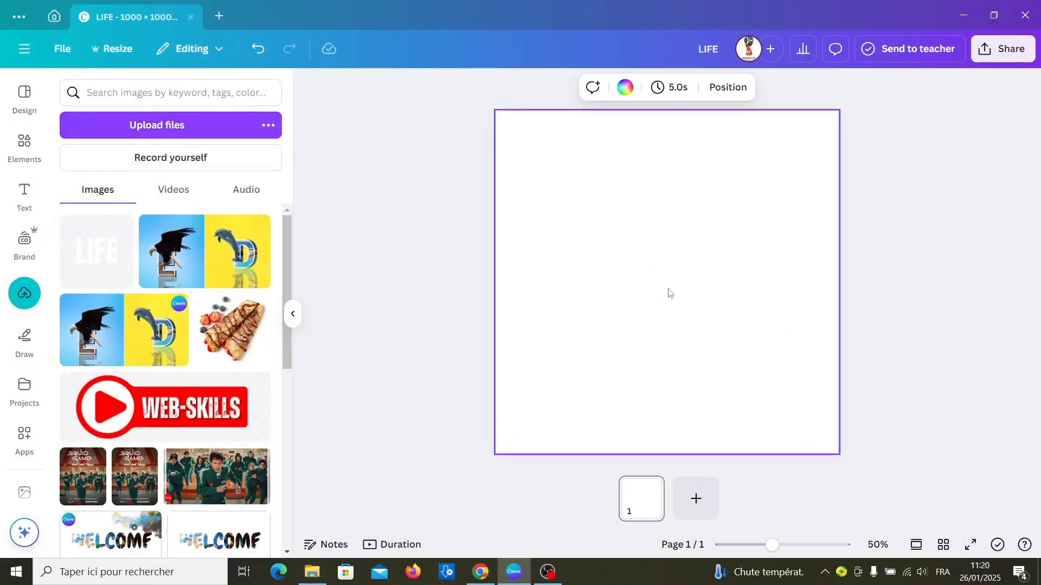
# Step: Set the page background to the solid colour #FF3131
pyautogui.click(624, 88)
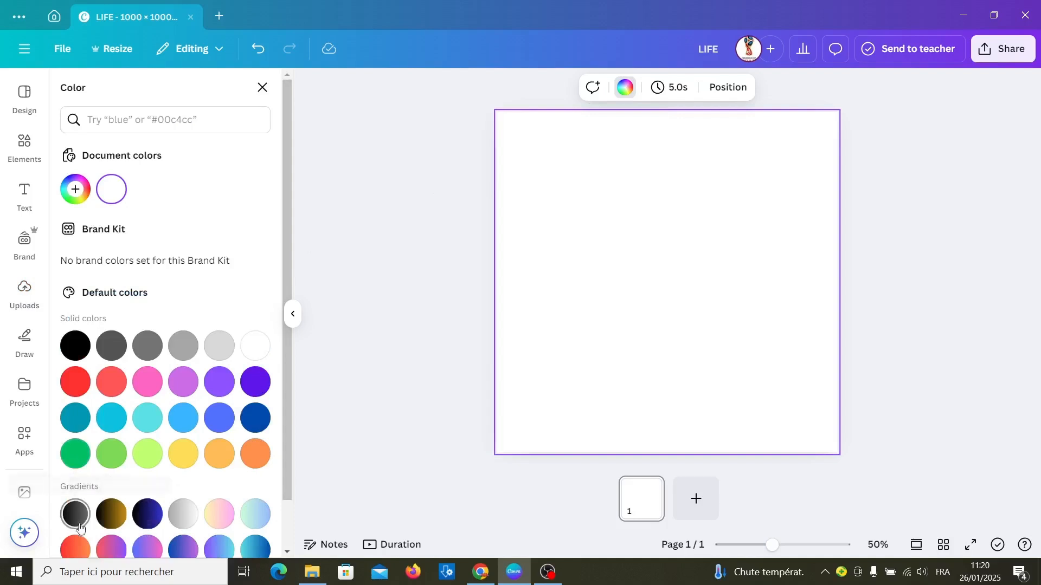
pyautogui.click(76, 196)
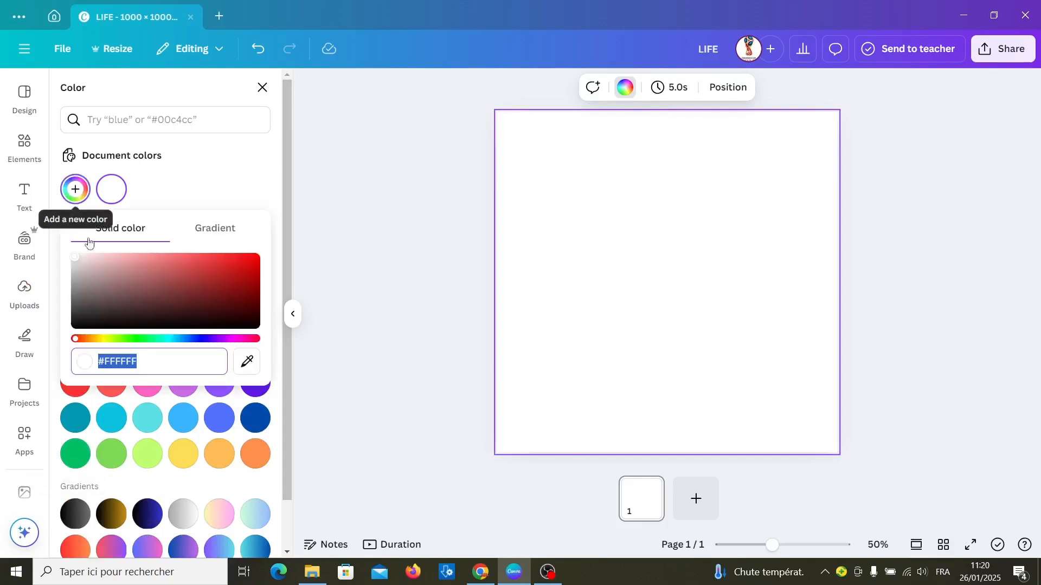
pyautogui.click(139, 356)
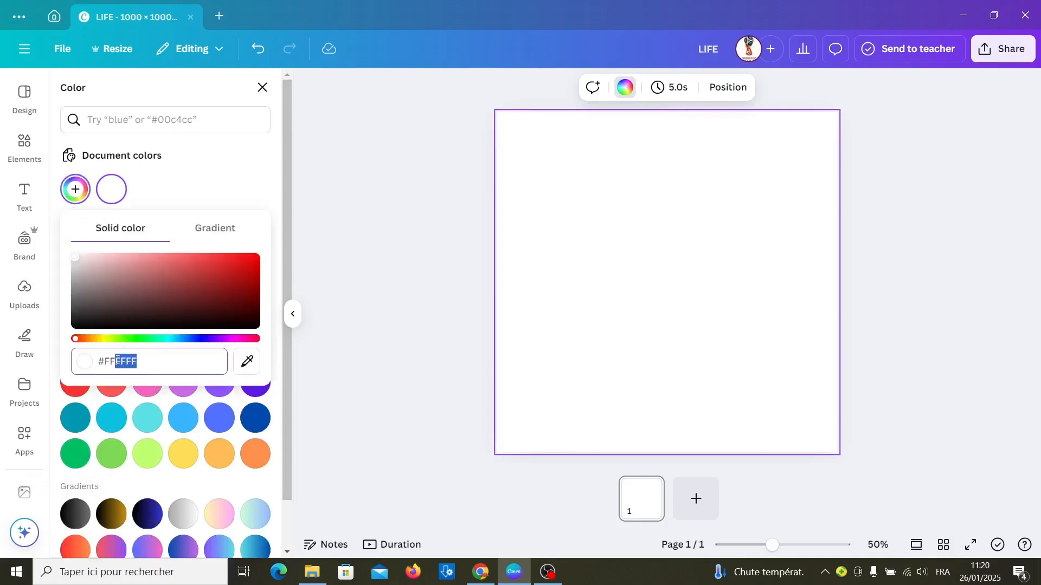
pyautogui.write('3131')
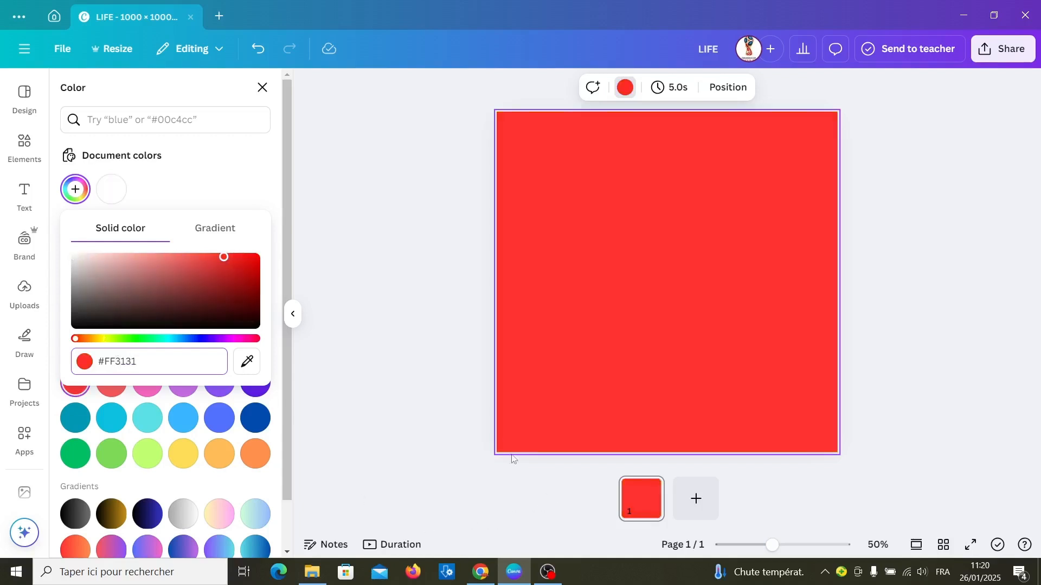
pyautogui.press('Escape')
# Step: Place the uploaded LIFE image on the page and crop away its empty margins around the letters
pyautogui.click(24, 292)
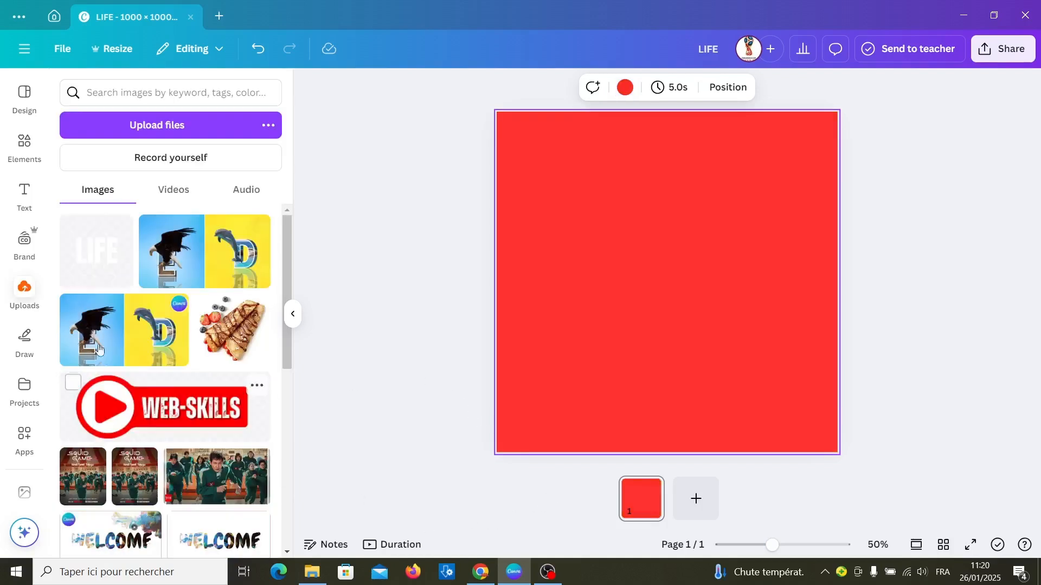
pyautogui.click(81, 255)
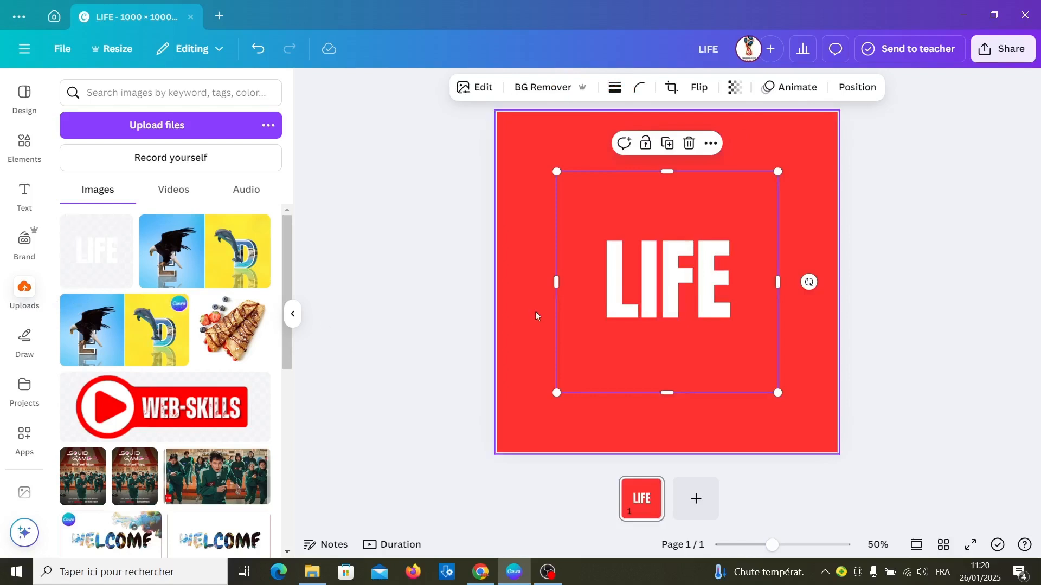
pyautogui.moveTo(666, 394); pyautogui.dragTo(669, 326)
pyautogui.moveTo(667, 174); pyautogui.dragTo(670, 228)
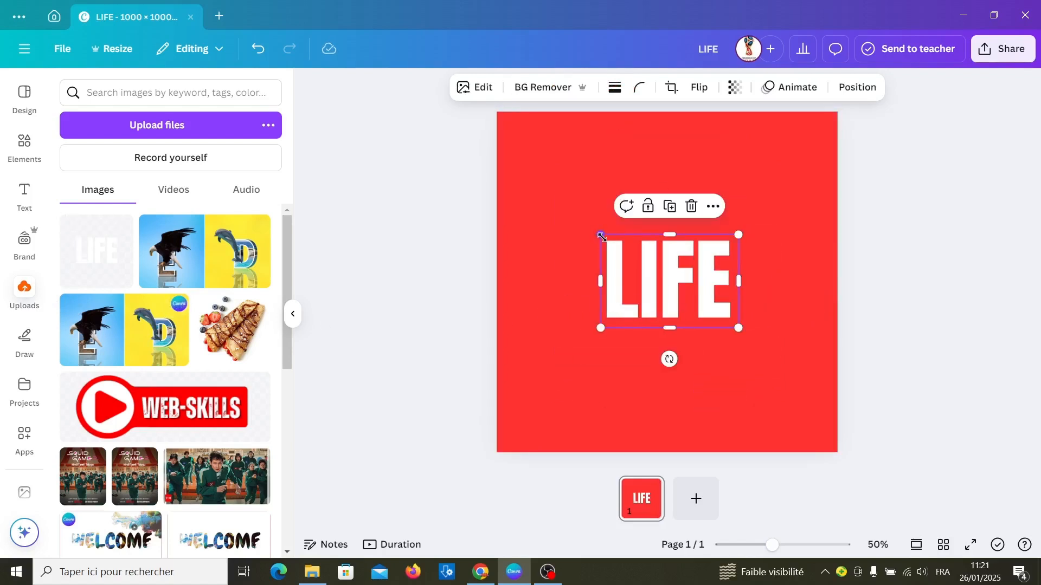
# Step: Enlarge the cropped LIFE image to most of the page width and centre it on the page
pyautogui.moveTo(557, 228); pyautogui.dragTo(514, 176)
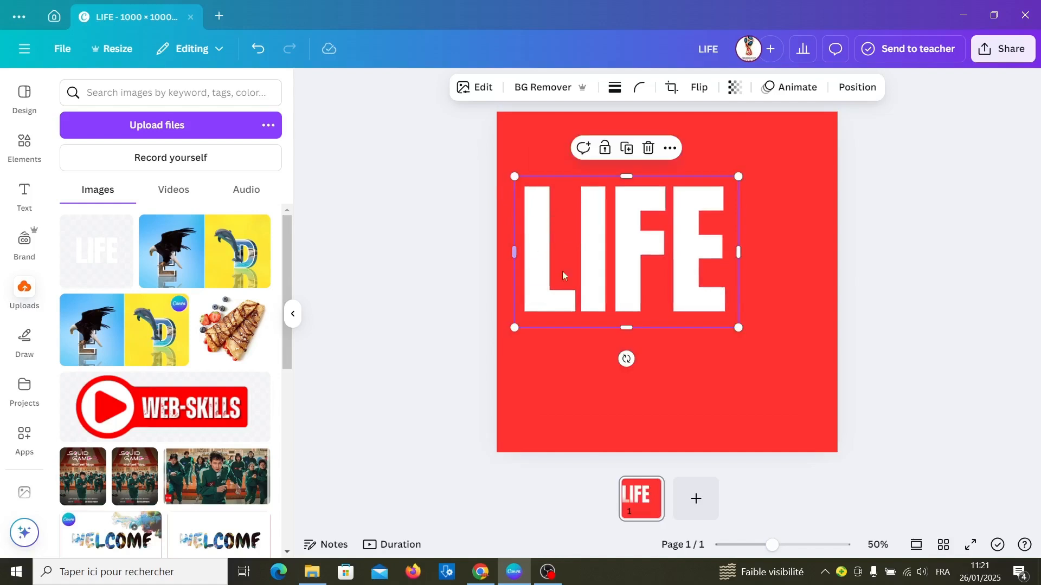
pyautogui.moveTo(738, 324); pyautogui.dragTo(790, 362)
pyautogui.moveTo(669, 277); pyautogui.dragTo(682, 288)
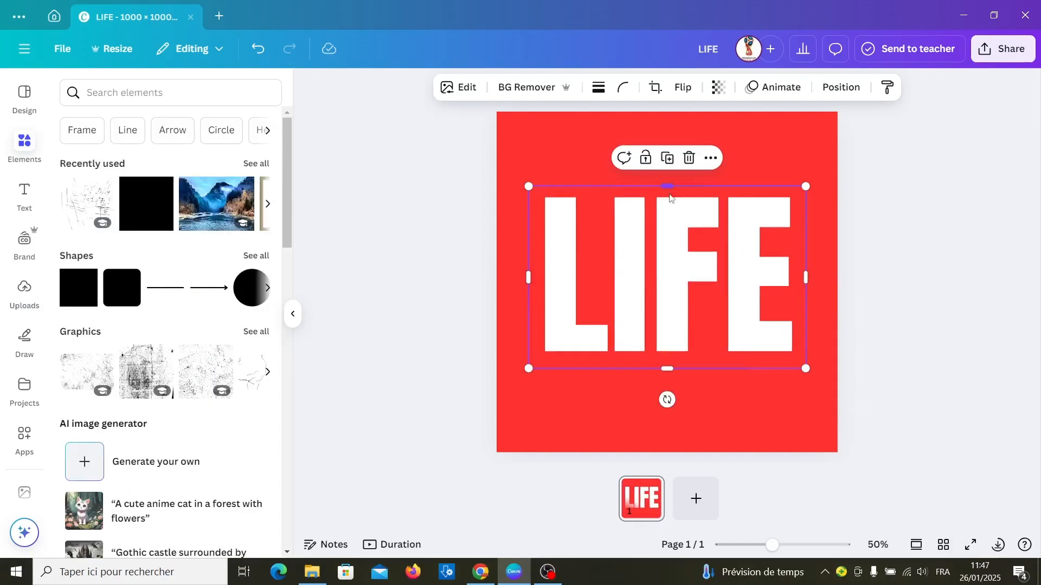
# Step: Try cropping the LIFE image from its top edge to the lower half, and from its bottom edge to the upper half
pyautogui.moveTo(668, 187); pyautogui.dragTo(667, 273)
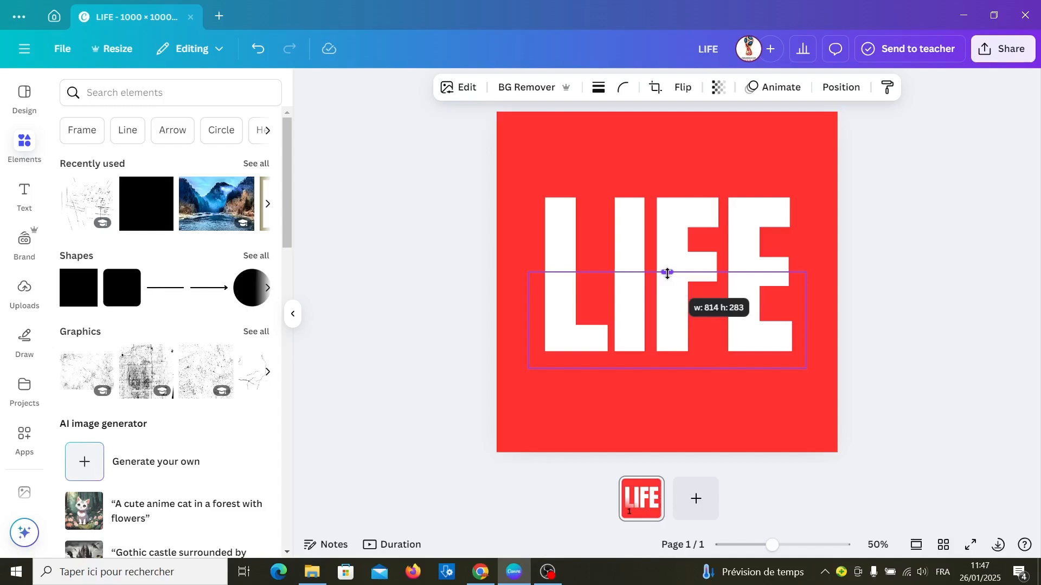
pyautogui.moveTo(667, 273); pyautogui.dragTo(667, 273)
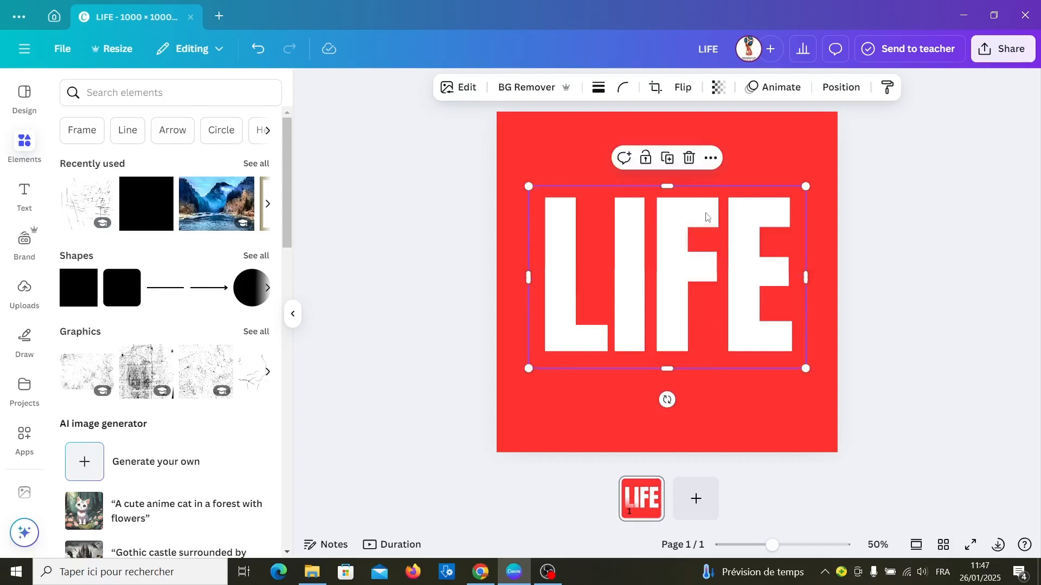
pyautogui.moveTo(667, 369); pyautogui.dragTo(687, 275)
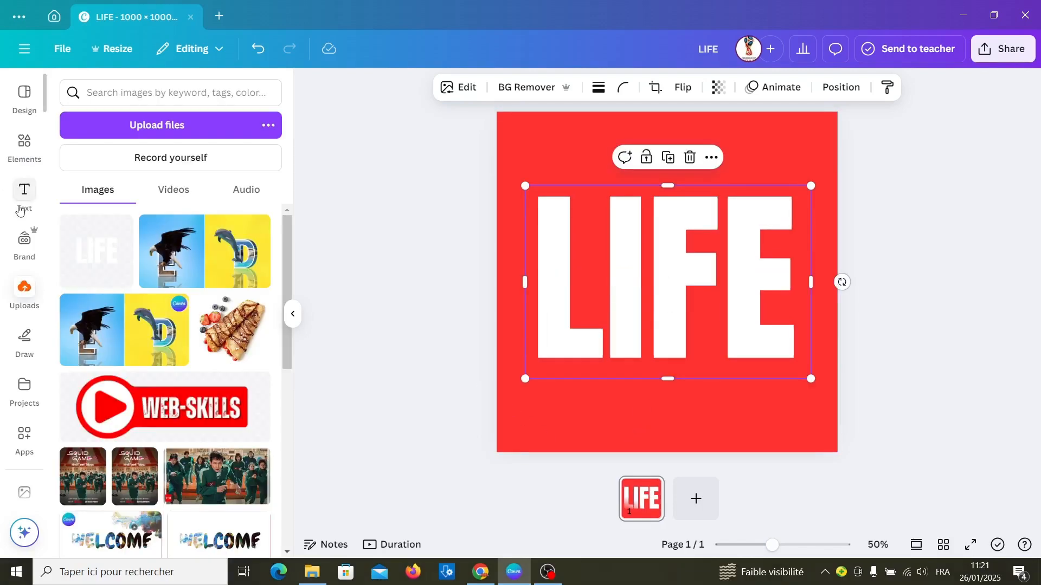
# Step: Add a heading reading HAPPY to the page
pyautogui.click(22, 193)
pyautogui.click(119, 241)
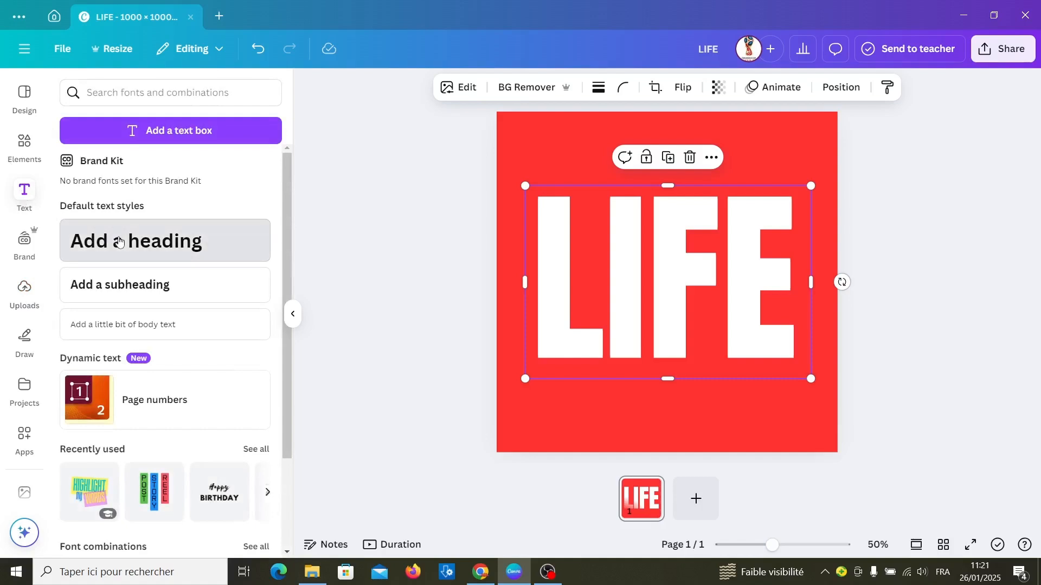
pyautogui.write('HAPPY')
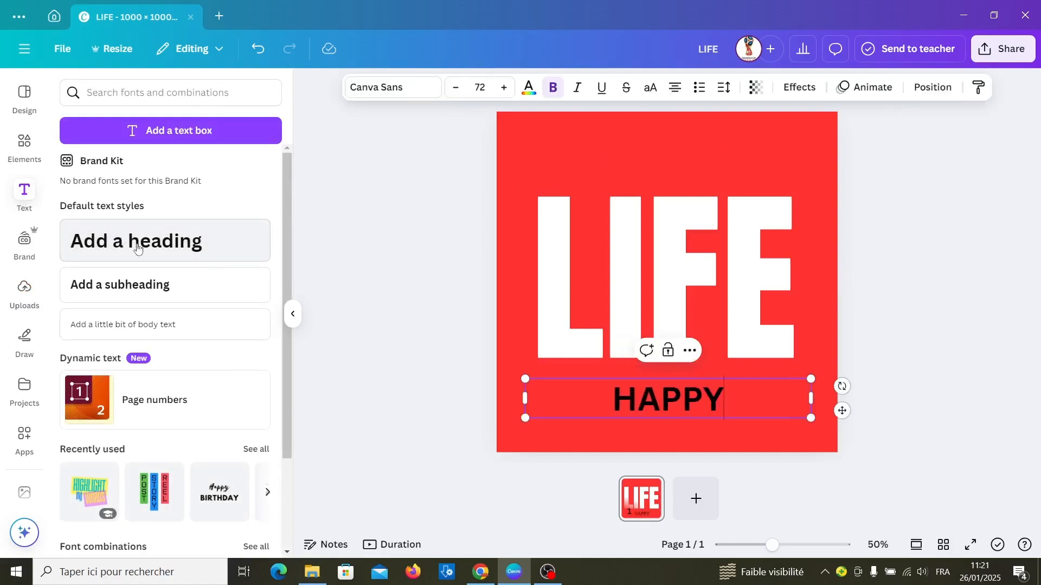
# Step: Set the HAPPY text's font to Authenia Textured and its colour to bright red #ff3131
pyautogui.doubleClick(678, 399)
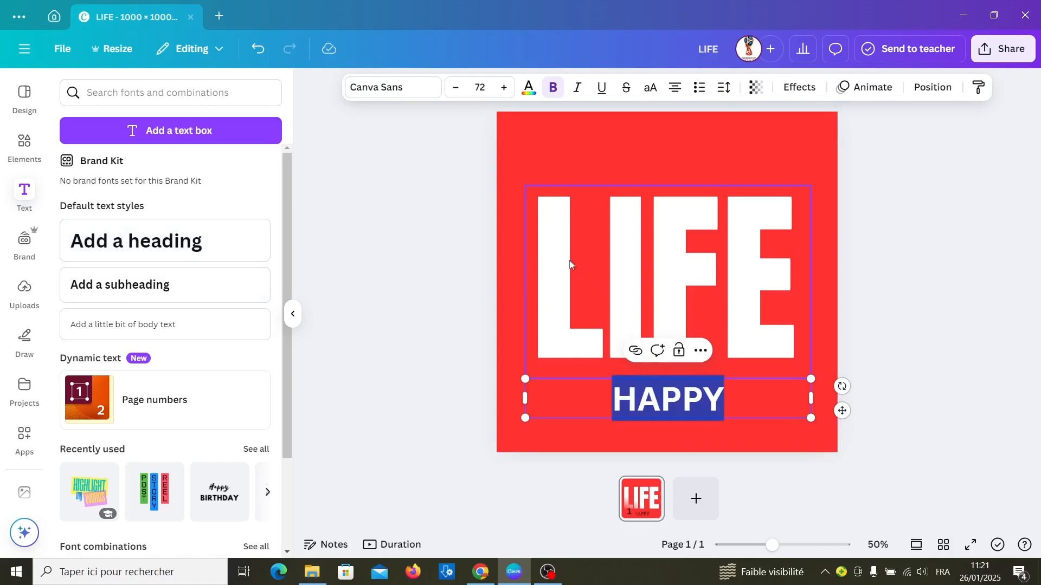
pyautogui.click(198, 393)
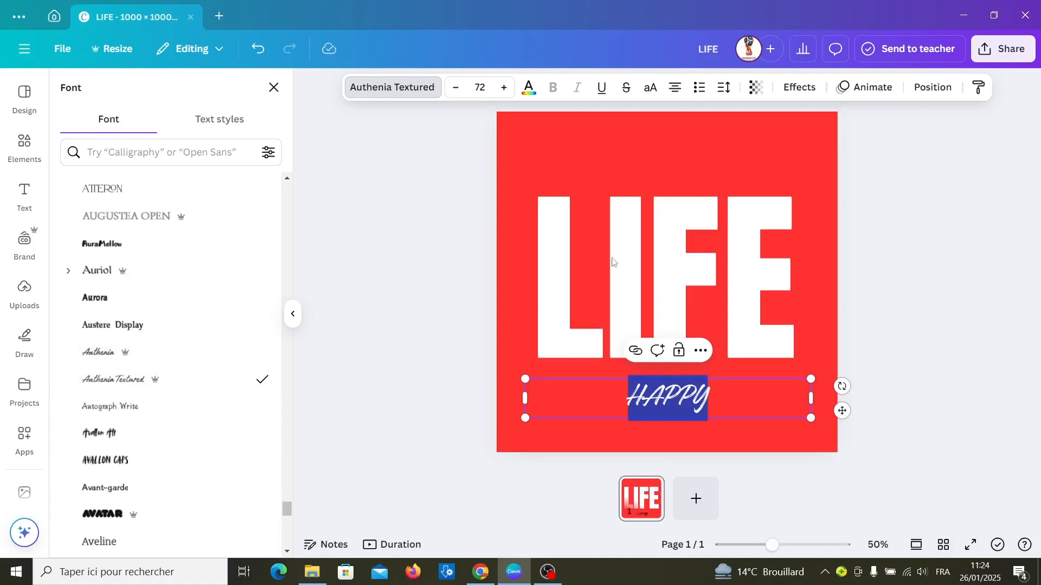
pyautogui.click(529, 86)
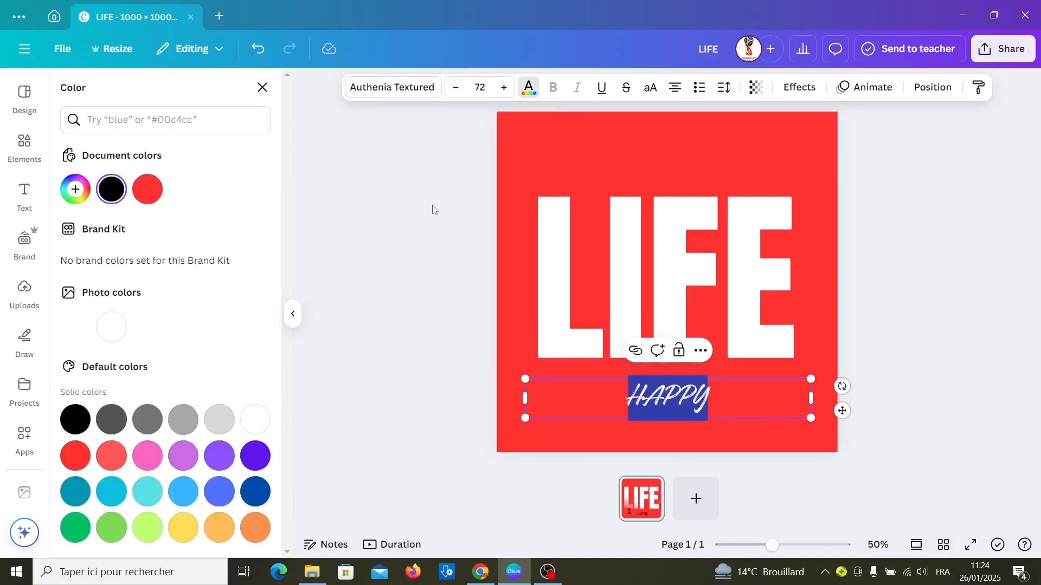
pyautogui.click(158, 190)
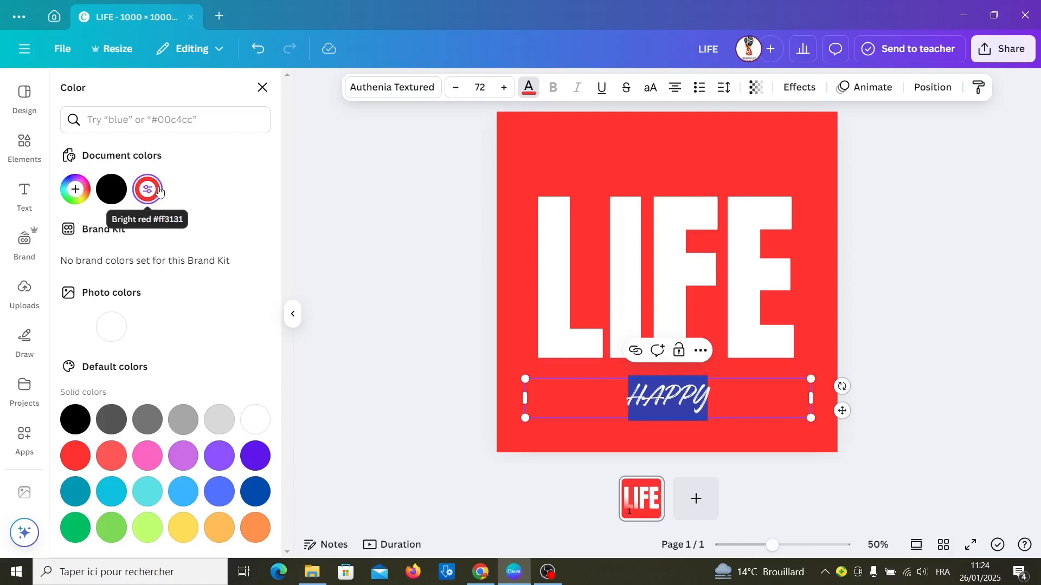
# Step: Move the HAPPY text up to the middle of the page, over the LIFE letters
pyautogui.click(704, 405)
pyautogui.doubleClick(675, 392)
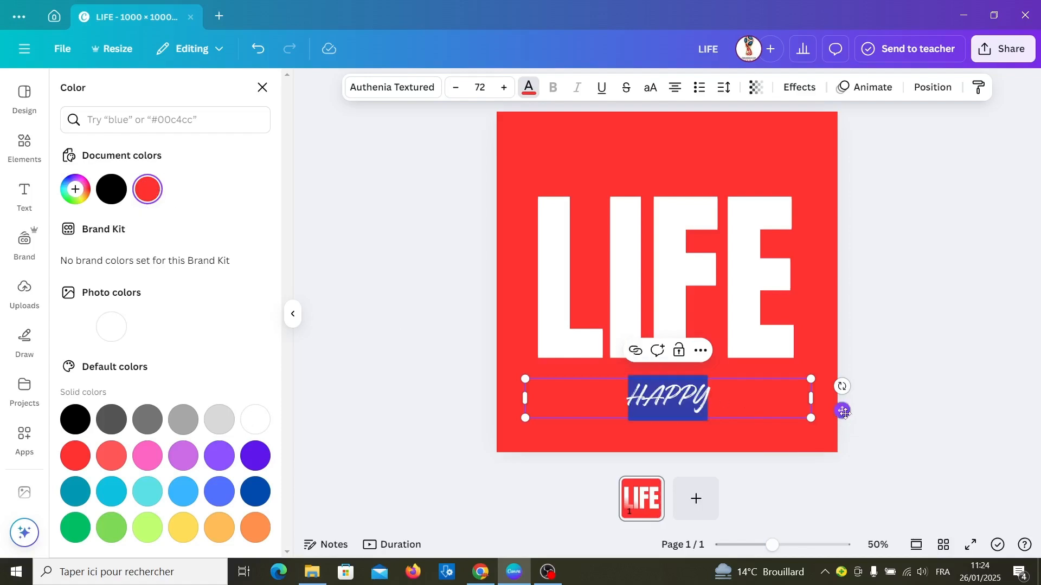
pyautogui.moveTo(844, 412); pyautogui.dragTo(846, 299)
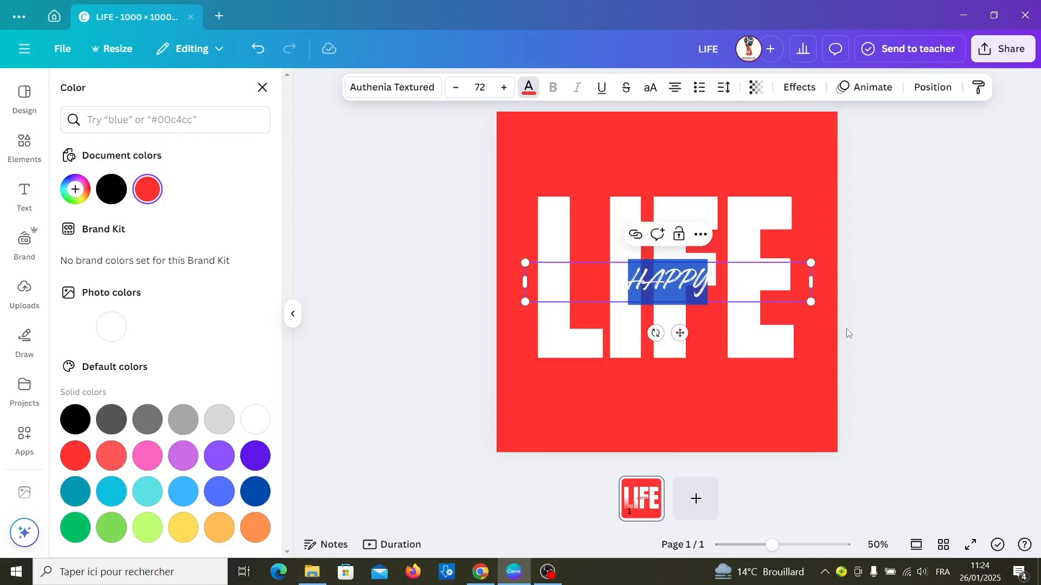
# Step: Move the HAPPY text layer beneath both LIFE image layers, just above the background
pyautogui.click(933, 87)
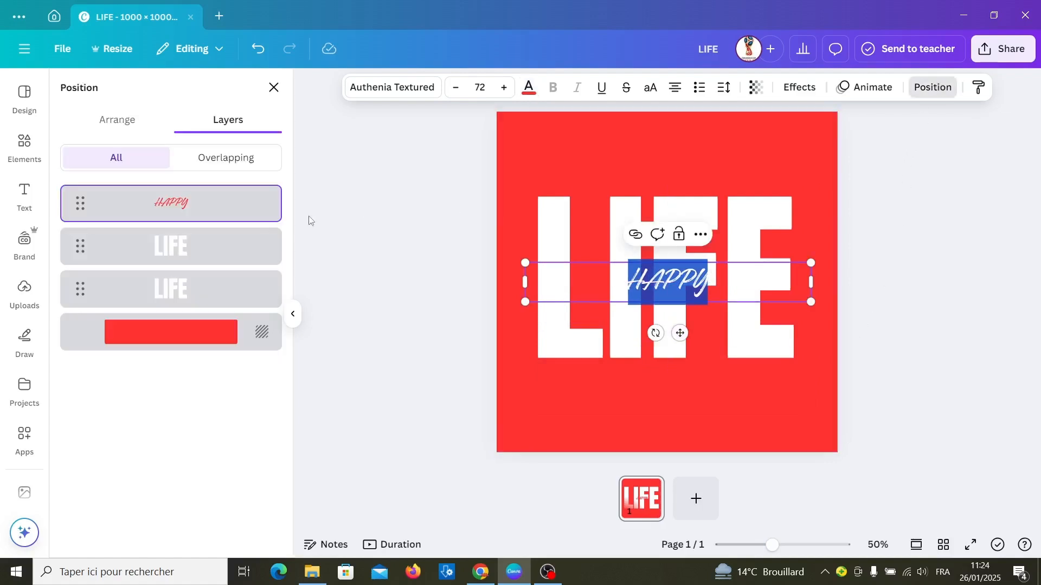
pyautogui.moveTo(214, 215); pyautogui.dragTo(222, 325)
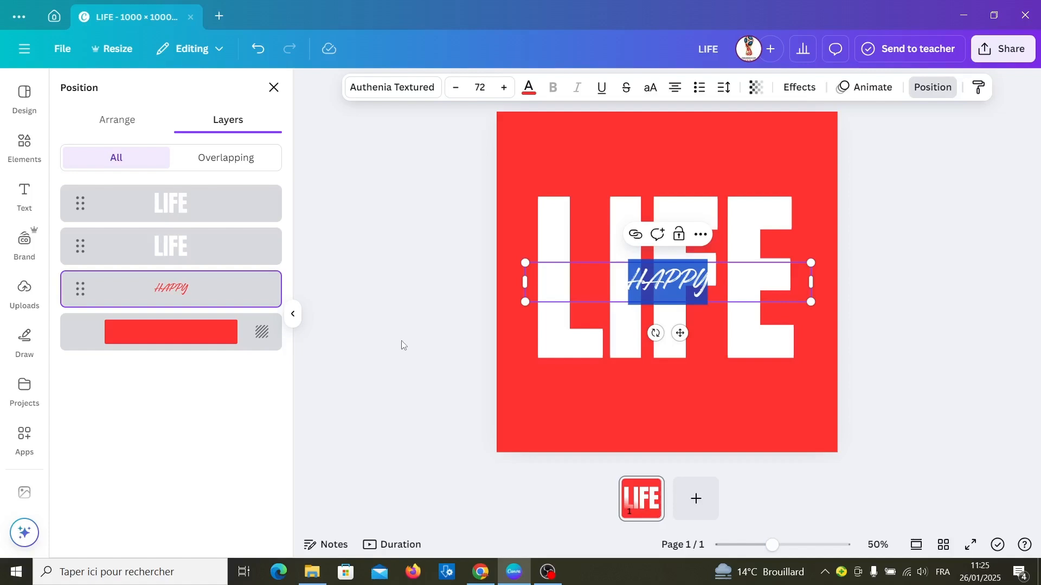
# Step: Add a square shape to the page and fill it with white #ffffff
pyautogui.click(32, 146)
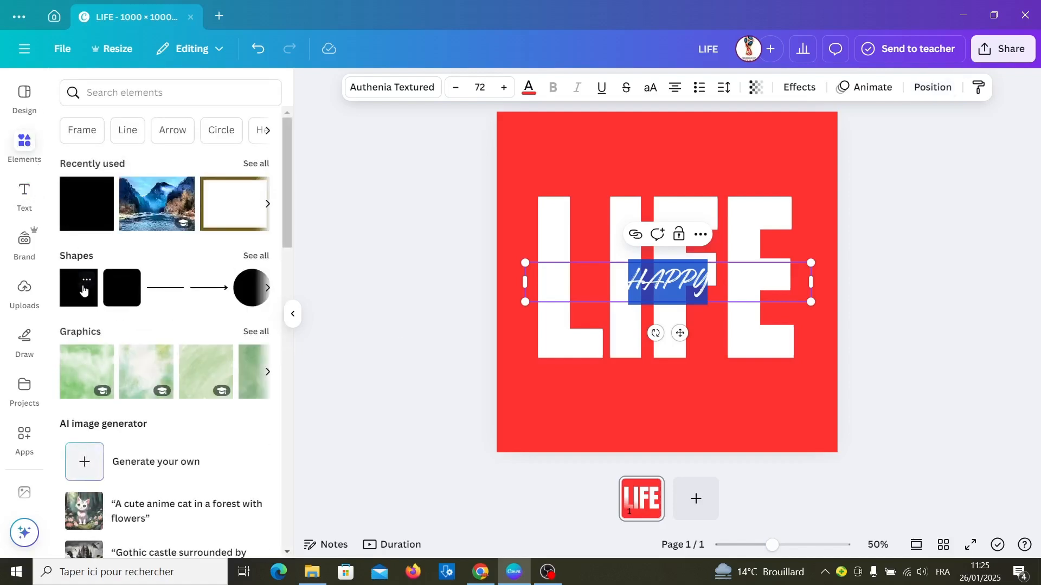
pyautogui.click(81, 286)
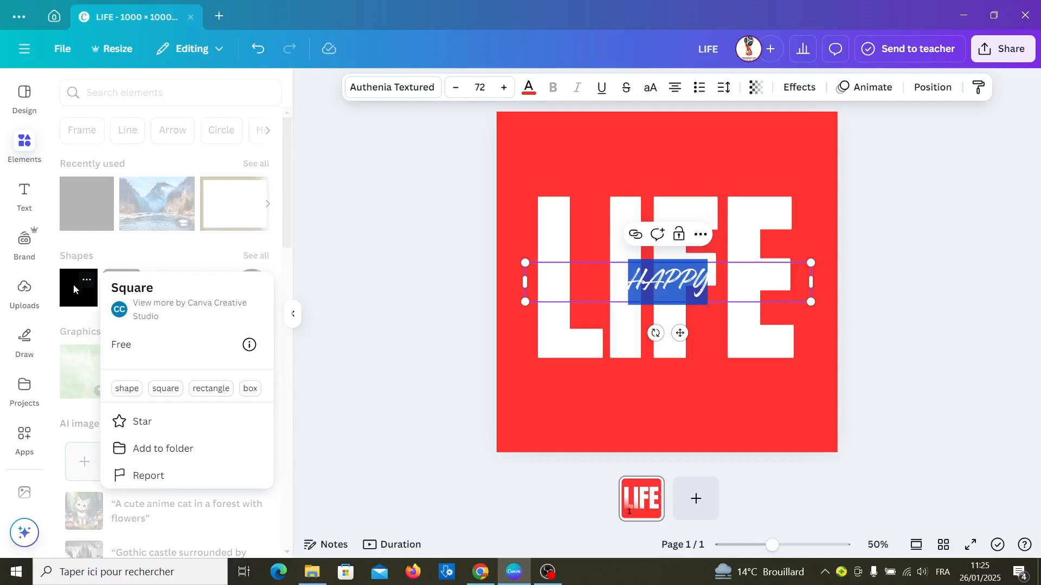
pyautogui.click(74, 290)
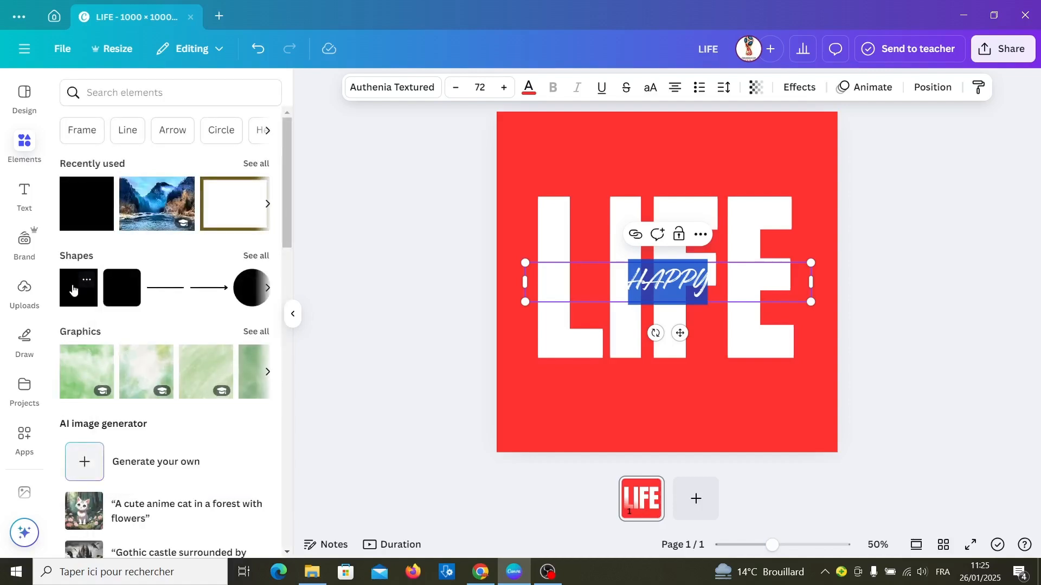
pyautogui.click(73, 290)
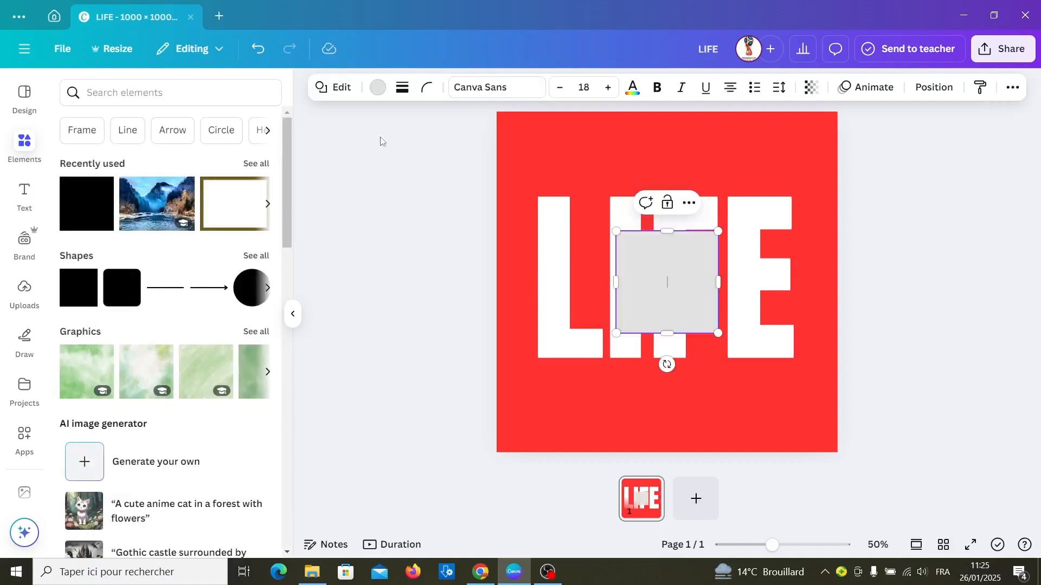
pyautogui.click(372, 92)
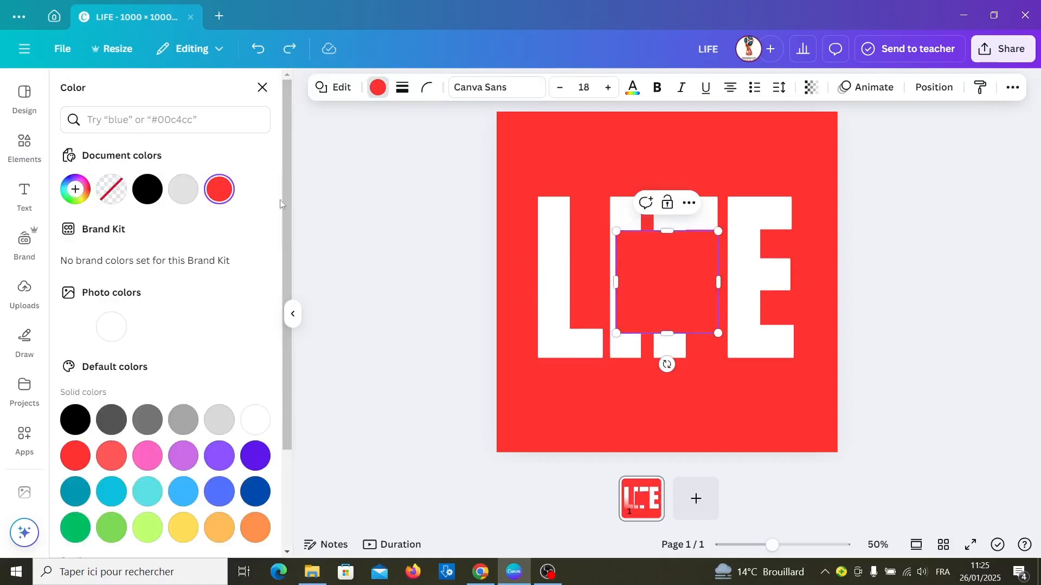
pyautogui.click(254, 420)
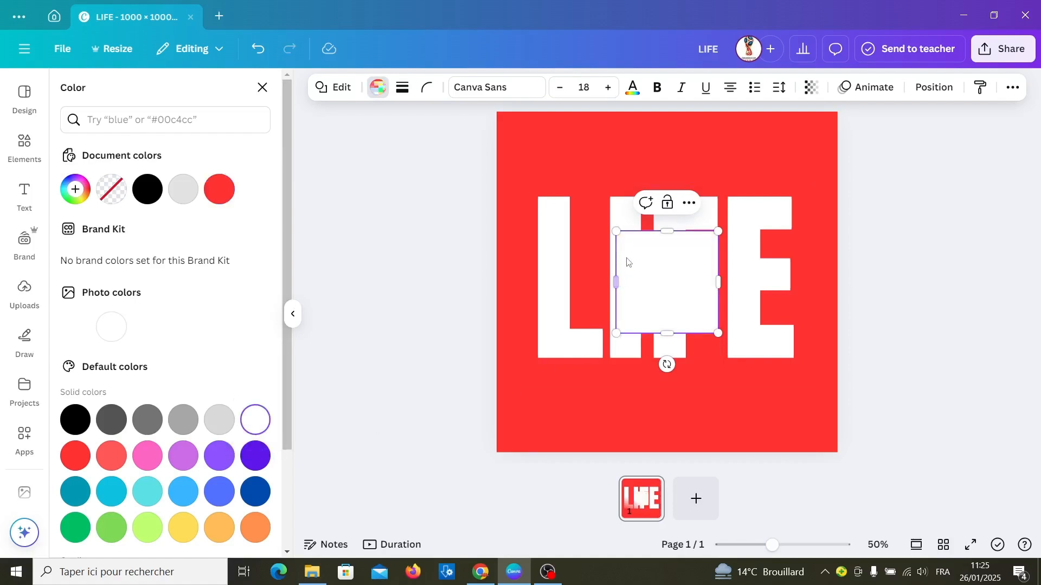
# Step: Set the white square's transparency to 0 and move its layer below the HAPPY text, just above the background
pyautogui.click(804, 96)
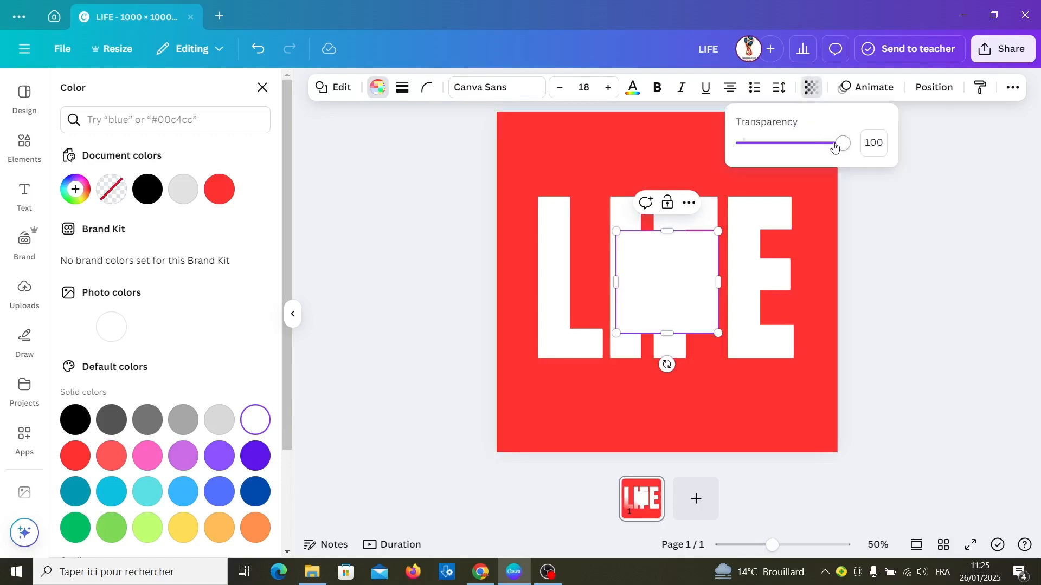
pyautogui.moveTo(841, 145); pyautogui.dragTo(735, 153)
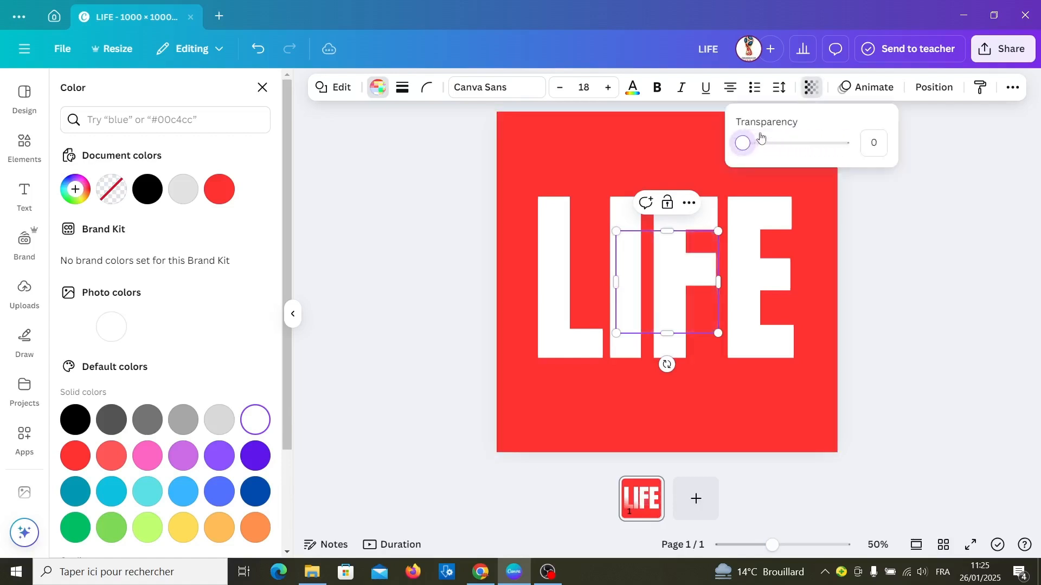
pyautogui.click(934, 87)
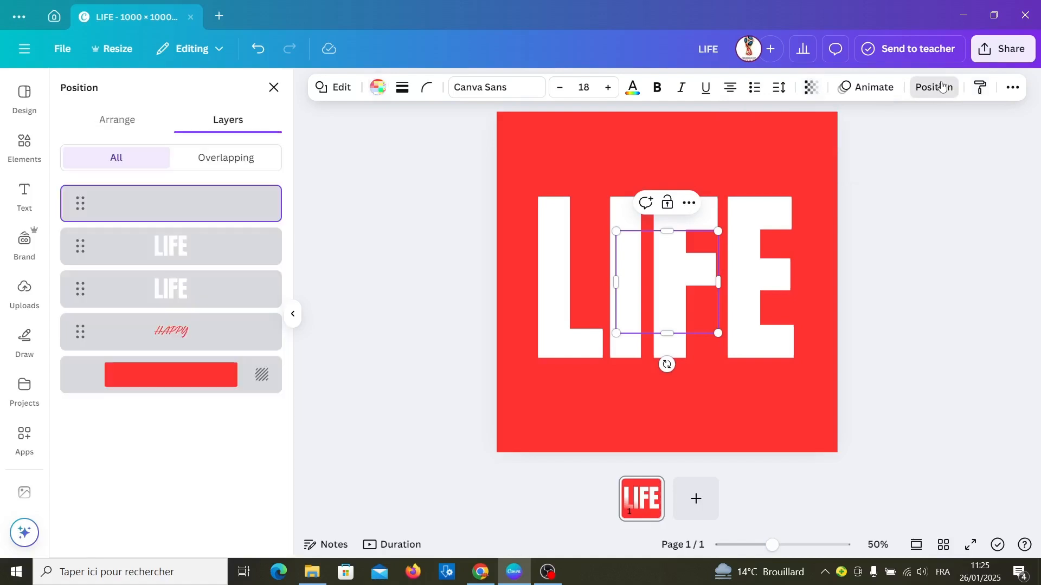
pyautogui.moveTo(170, 204); pyautogui.dragTo(172, 349)
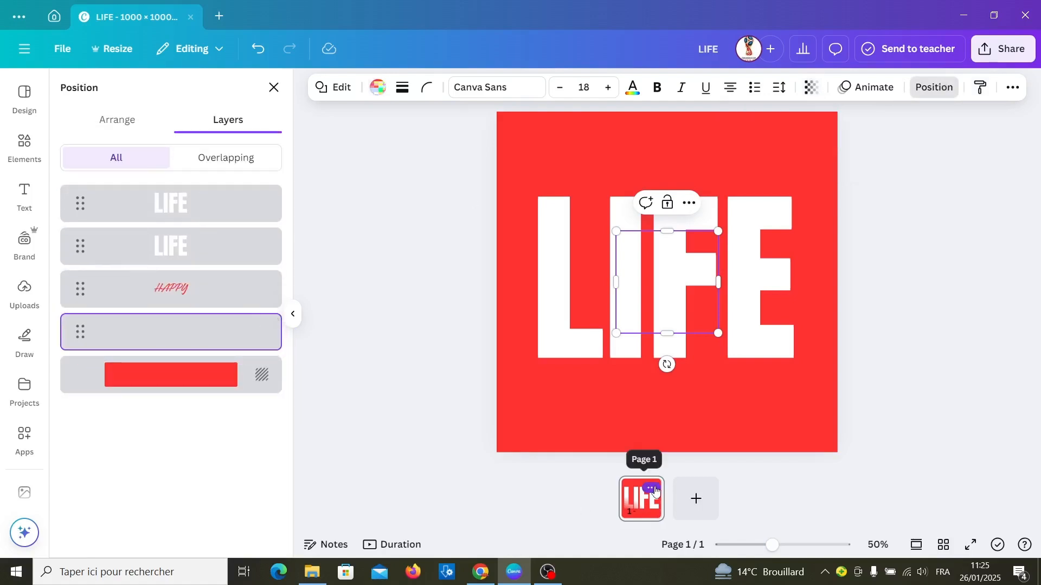
# Step: Duplicate the page and crop the topmost LIFE image on the copy from its top edge to the lower half
pyautogui.click(654, 491)
pyautogui.click(696, 264)
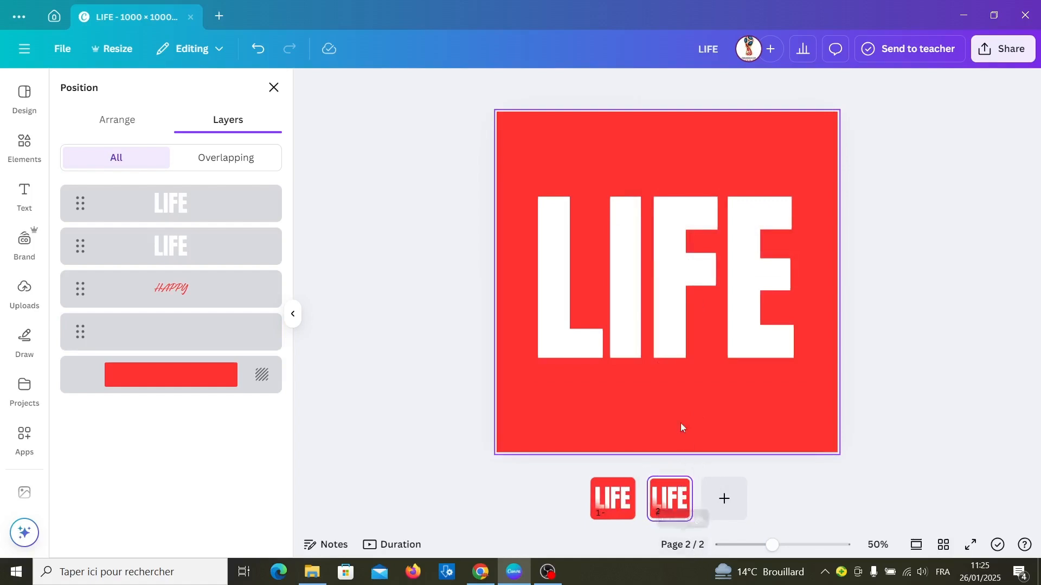
pyautogui.click(652, 345)
pyautogui.moveTo(668, 186); pyautogui.dragTo(677, 274)
# Step: Move the cropped lower half of LIFE straight down to the page's bottom edge
pyautogui.press('Down')
pyautogui.press('Down')
pyautogui.press('Down')
pyautogui.press('Down')
pyautogui.press('Down')
pyautogui.press('Down')
pyautogui.press('Down')
pyautogui.press('Down')
pyautogui.press('Down')
pyautogui.press('Down')
pyautogui.press('Down')
pyautogui.press('Down')
pyautogui.press('Down')
pyautogui.press('Down')
pyautogui.press('Down')
pyautogui.press('Down')
pyautogui.press('Down')
pyautogui.press('Down')
pyautogui.press('Down')
pyautogui.press('Down')
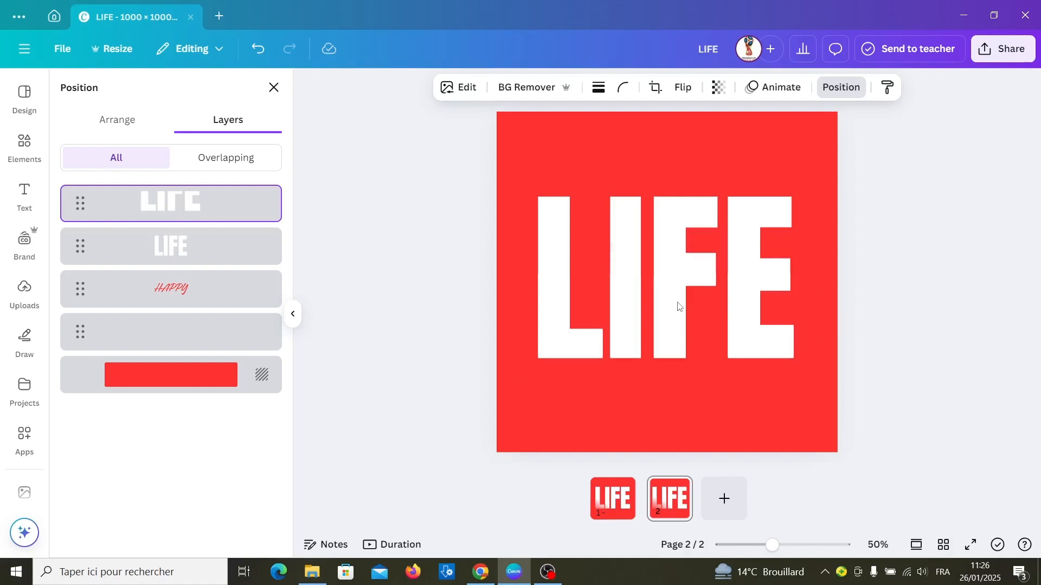
pyautogui.press('Down')
pyautogui.press('Down')
pyautogui.press('Down')
pyautogui.press('Down')
pyautogui.press('Down')
pyautogui.press('Down')
pyautogui.press('Down')
pyautogui.press('Down')
pyautogui.press('Down')
pyautogui.press('Down')
pyautogui.press('Down')
pyautogui.press('Down')
pyautogui.press('Down')
pyautogui.press('Down')
pyautogui.press('Down')
pyautogui.press('Down')
pyautogui.press('Down')
pyautogui.press('Down')
pyautogui.press('Down')
pyautogui.press('Down')
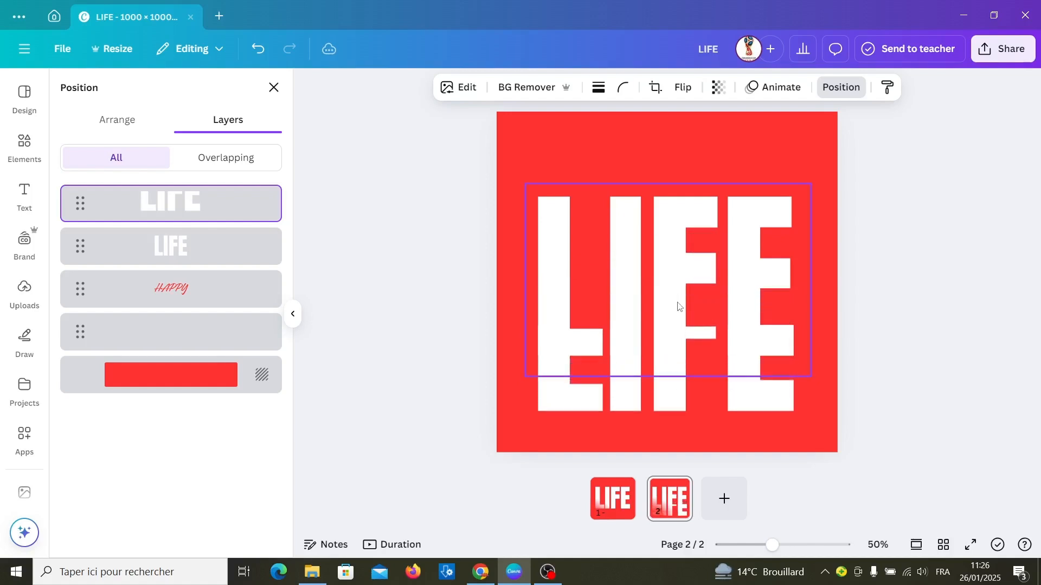
# Step: Crop the remaining full LIFE image from its bottom edge so only the upper half is left
pyautogui.click(703, 227)
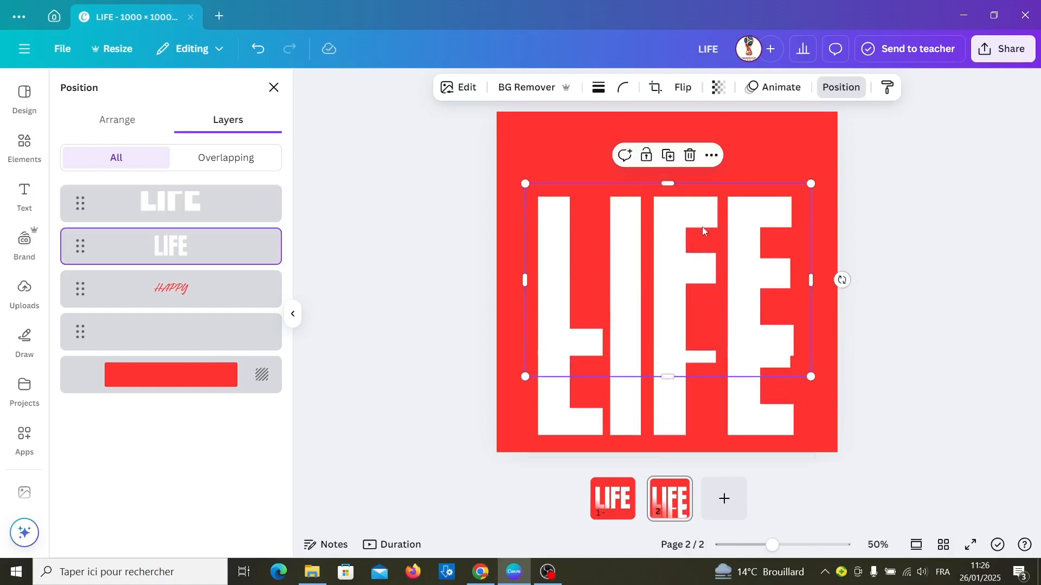
pyautogui.moveTo(667, 456); pyautogui.dragTo(688, 283)
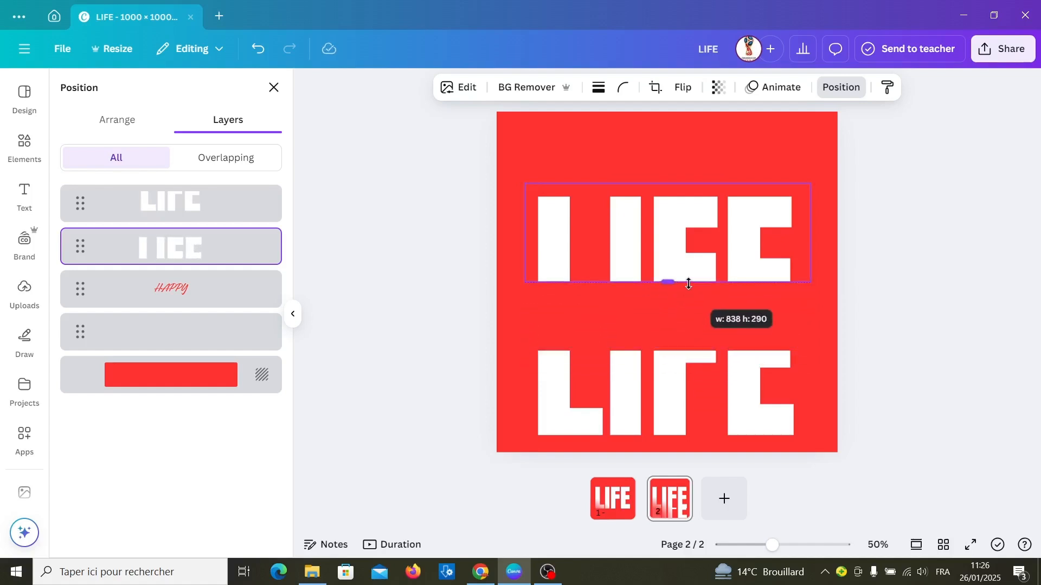
pyautogui.moveTo(689, 281); pyautogui.dragTo(692, 275)
# Step: Move the cropped upper half of LIFE straight up to the page's top edge
pyautogui.press('Up')
pyautogui.press('Up')
pyautogui.press('Up')
pyautogui.press('Up')
pyautogui.press('Up')
pyautogui.press('Up')
pyautogui.press('Up')
pyautogui.press('Up')
pyautogui.press('Up')
pyautogui.press('Up')
pyautogui.press('Up')
pyautogui.press('Up')
pyautogui.press('Up')
pyautogui.press('Up')
pyautogui.press('Up')
pyautogui.press('Up')
pyautogui.press('Up')
pyautogui.press('Up')
pyautogui.press('Up')
pyautogui.press('Up')
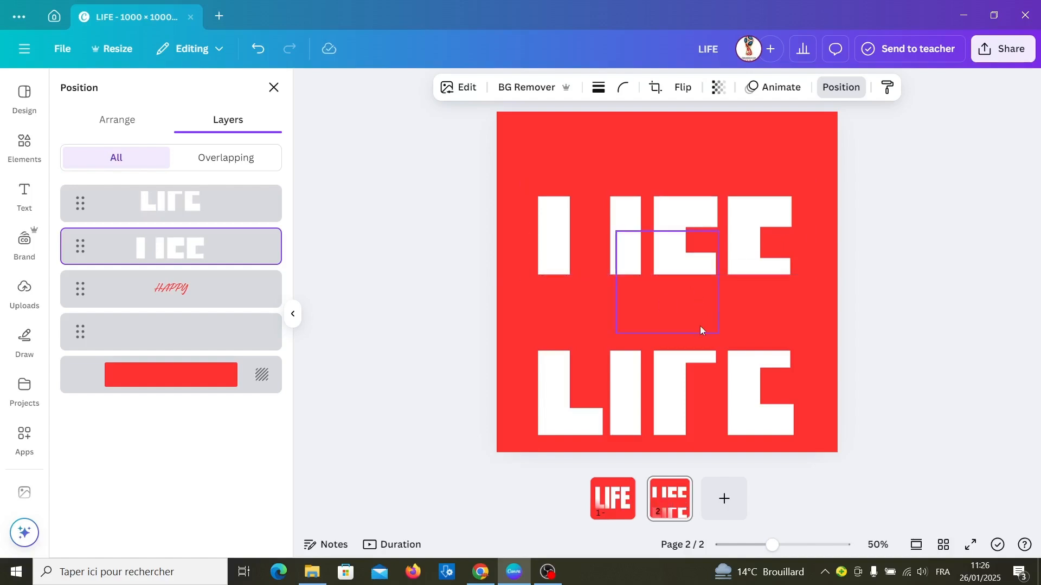
pyautogui.press('Up')
pyautogui.press('Up')
pyautogui.press('Up')
pyautogui.press('Up')
pyautogui.press('Up')
pyautogui.press('Up')
pyautogui.press('Up')
pyautogui.press('Up')
pyautogui.press('Up')
pyautogui.press('Up')
pyautogui.press('Up')
pyautogui.press('Up')
pyautogui.press('Up')
pyautogui.press('Up')
pyautogui.press('Up')
pyautogui.press('Up')
pyautogui.press('Up')
pyautogui.press('Up')
pyautogui.press('Up')
pyautogui.press('Up')
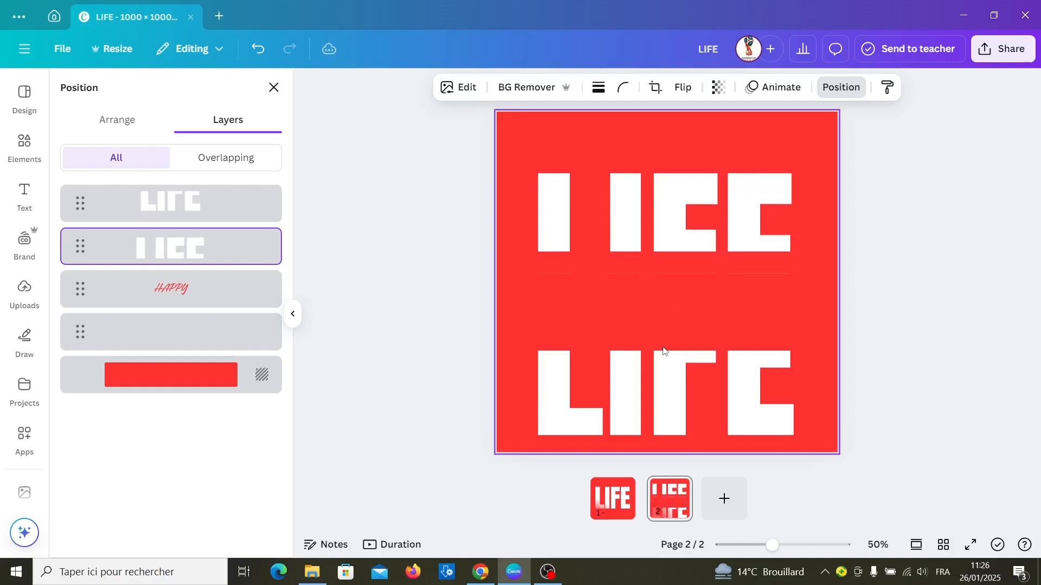
pyautogui.press('Up')
pyautogui.press('Up')
pyautogui.press('Up')
pyautogui.press('Up')
pyautogui.press('Up')
pyautogui.press('Up')
pyautogui.press('Up')
pyautogui.press('Up')
pyautogui.press('Up')
pyautogui.press('Up')
pyautogui.press('Up')
pyautogui.press('Up')
pyautogui.press('Up')
pyautogui.press('Up')
pyautogui.press('Up')
pyautogui.press('Up')
pyautogui.press('Up')
pyautogui.press('Up')
pyautogui.press('Up')
pyautogui.press('Up')
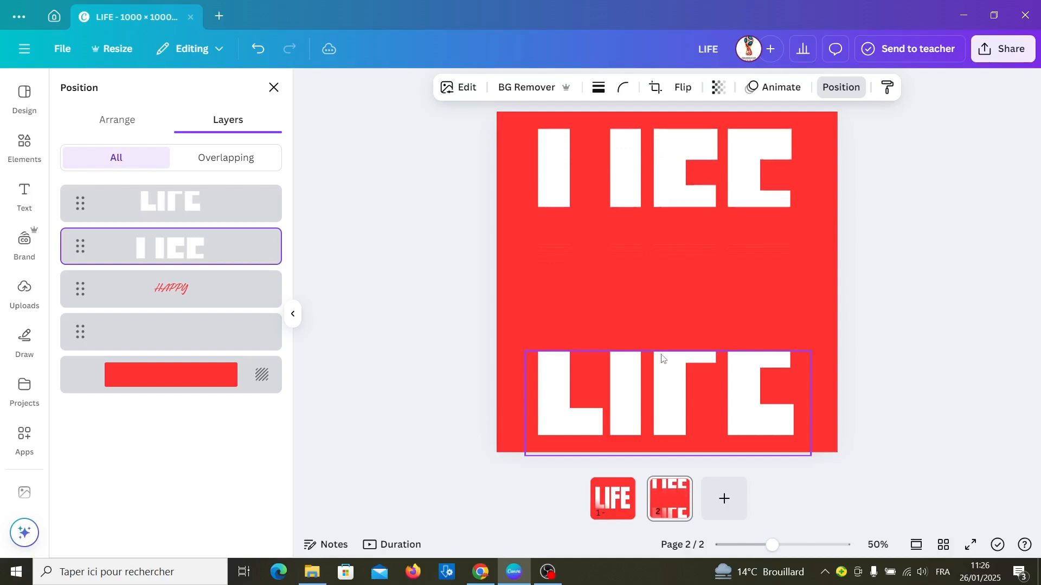
pyautogui.press('Down')
pyautogui.press('Down')
pyautogui.press('Down')
pyautogui.press('Down')
pyautogui.press('Down')
pyautogui.press('Down')
pyautogui.press('Down')
pyautogui.press('Down')
pyautogui.press('Down')
pyautogui.press('Down')
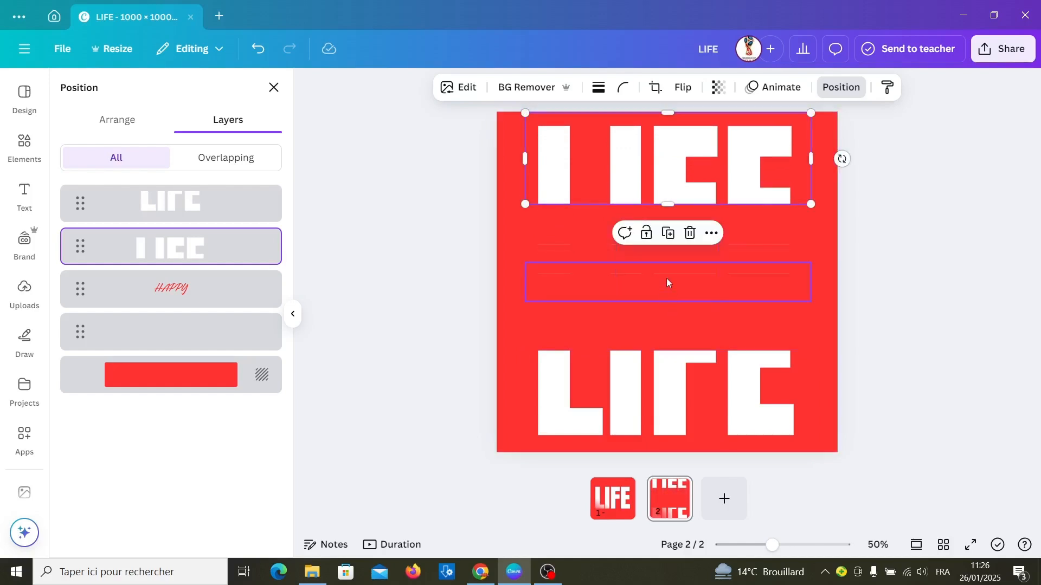
# Step: Set the transparency of the hidden square in the middle of page 2 to 100
pyautogui.click(671, 309)
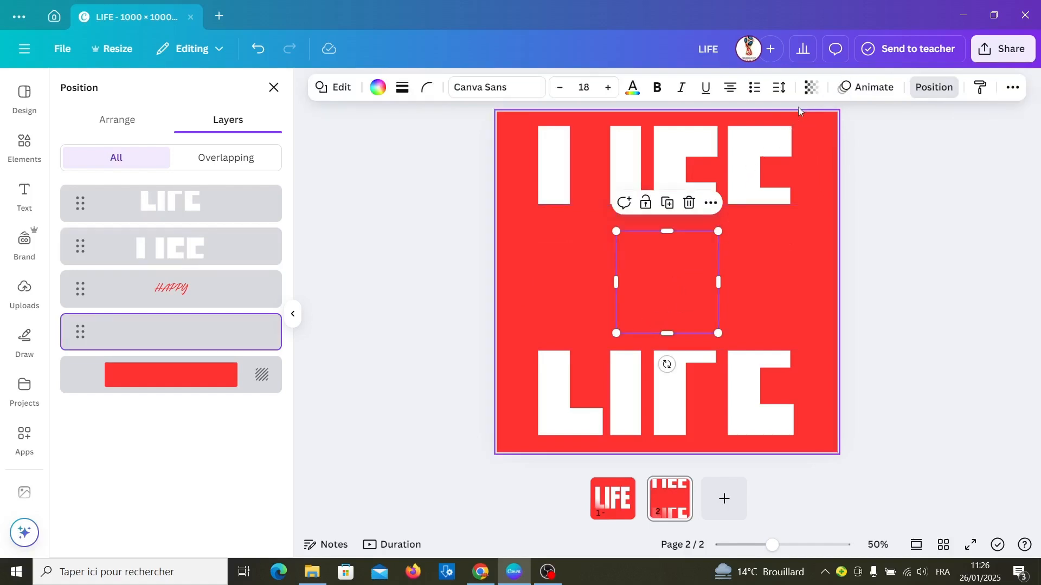
pyautogui.click(812, 88)
pyautogui.moveTo(741, 143); pyautogui.dragTo(852, 158)
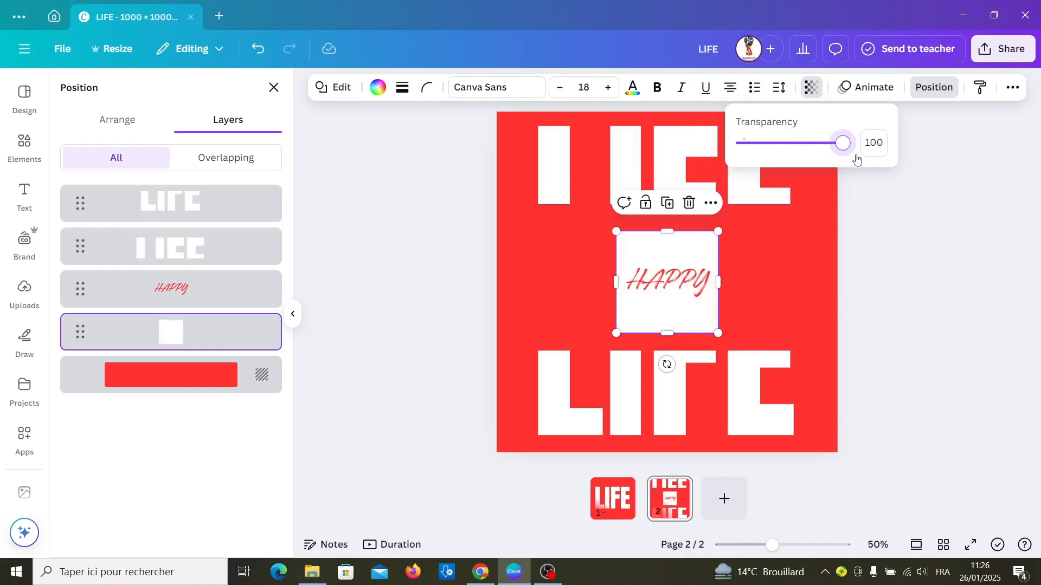
# Step: Stretch the white square past both sides of the page to about 1,109 wide, and vertically to fill the gap between the LIFE halves
pyautogui.moveTo(616, 282); pyautogui.dragTo(495, 298)
pyautogui.moveTo(718, 283); pyautogui.dragTo(868, 284)
pyautogui.moveTo(496, 282); pyautogui.dragTo(488, 283)
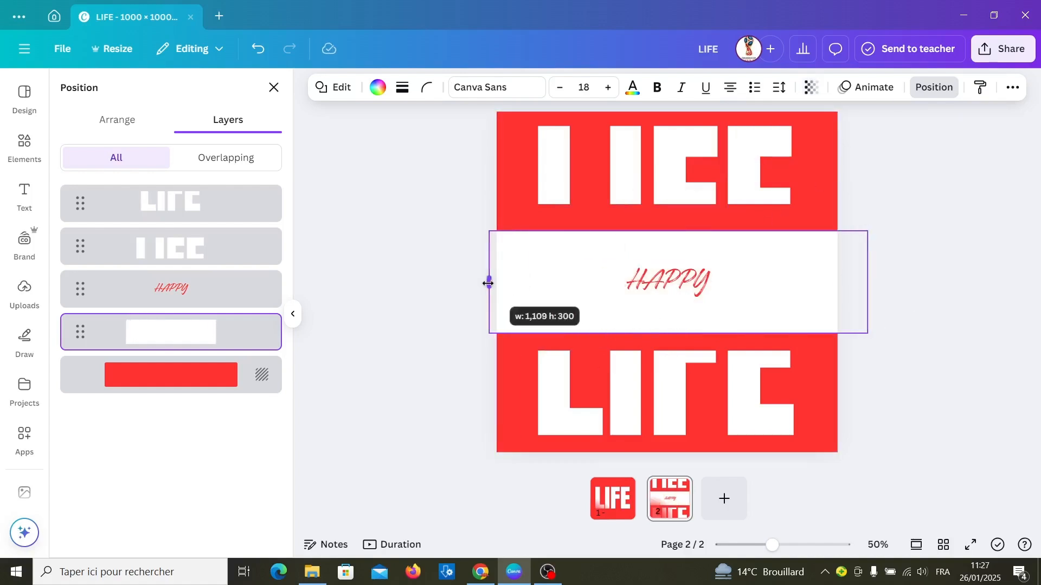
pyautogui.moveTo(678, 231); pyautogui.dragTo(678, 204)
pyautogui.moveTo(678, 334); pyautogui.dragTo(678, 350)
# Step: Enlarge the HAPPY text to font size 330 and centre it over the white band
pyautogui.click(668, 281)
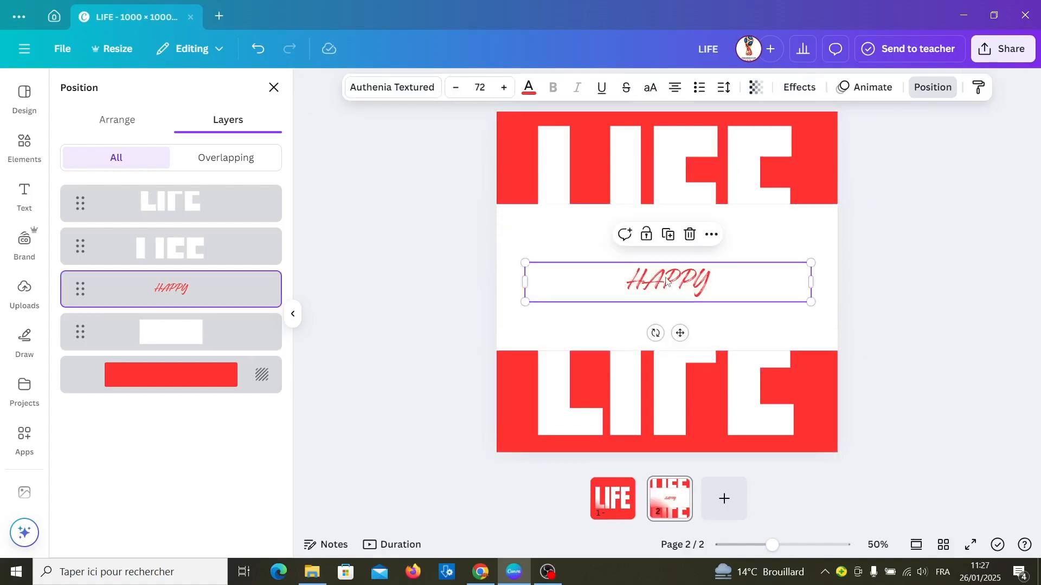
pyautogui.moveTo(810, 282); pyautogui.dragTo(633, 281)
pyautogui.moveTo(631, 276); pyautogui.dragTo(927, 207)
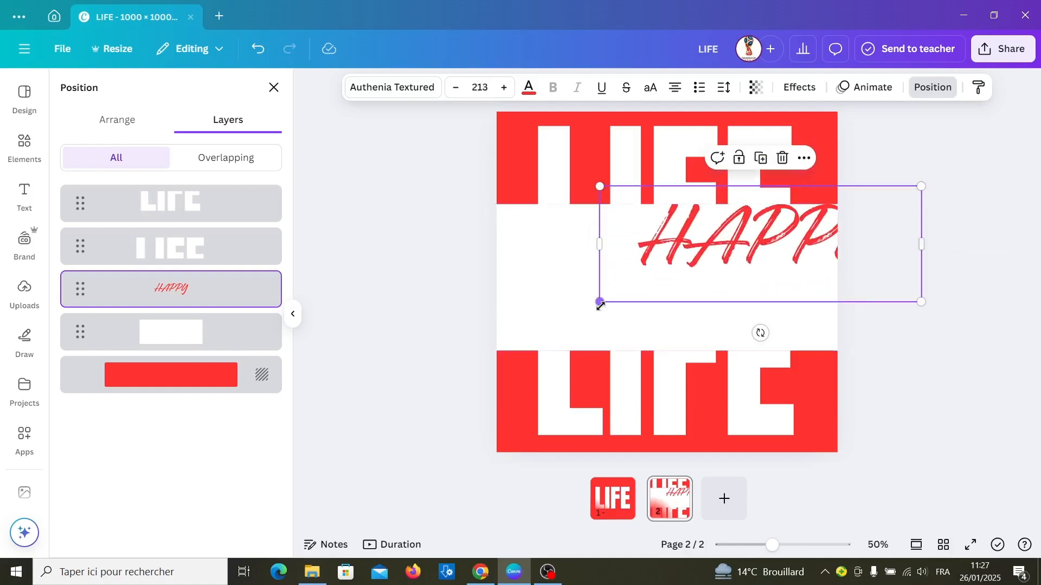
pyautogui.moveTo(599, 302); pyautogui.dragTo(452, 449)
pyautogui.moveTo(647, 276); pyautogui.dragTo(641, 281)
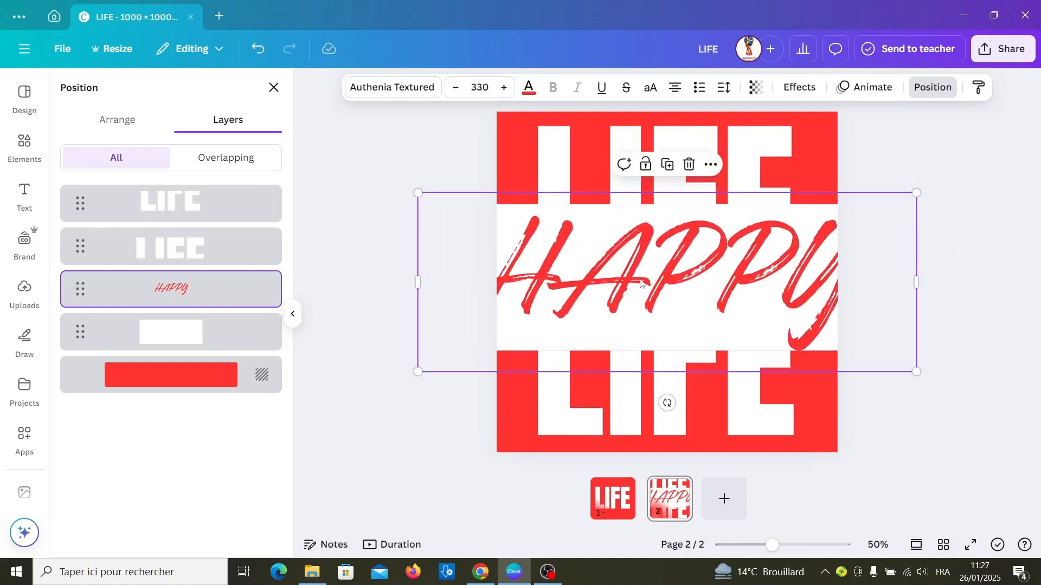
# Step: Set the letter spacing of the HAPPY text to -58
pyautogui.doubleClick(640, 283)
pyautogui.click(724, 87)
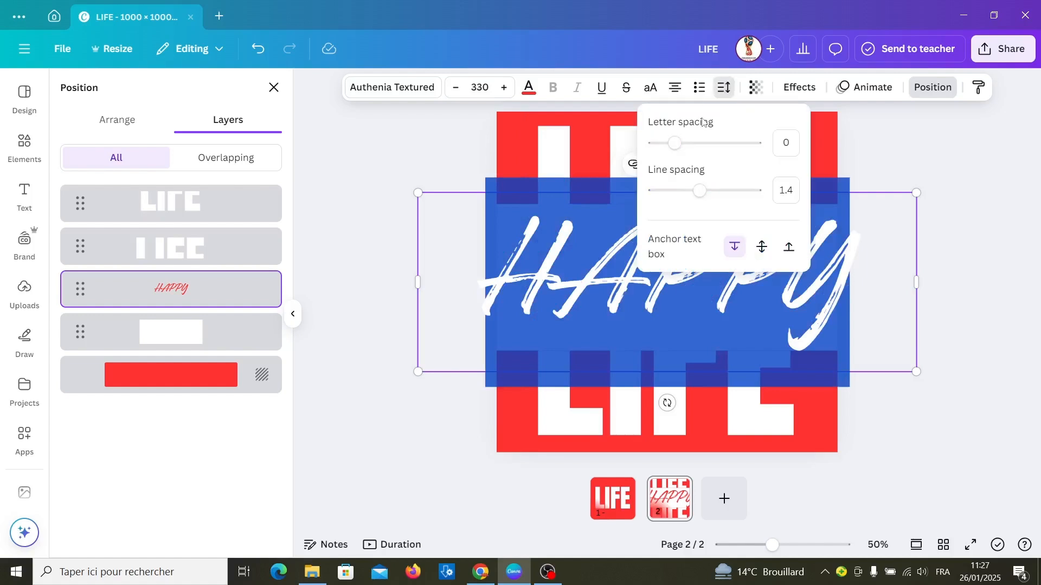
pyautogui.moveTo(675, 142); pyautogui.dragTo(668, 144)
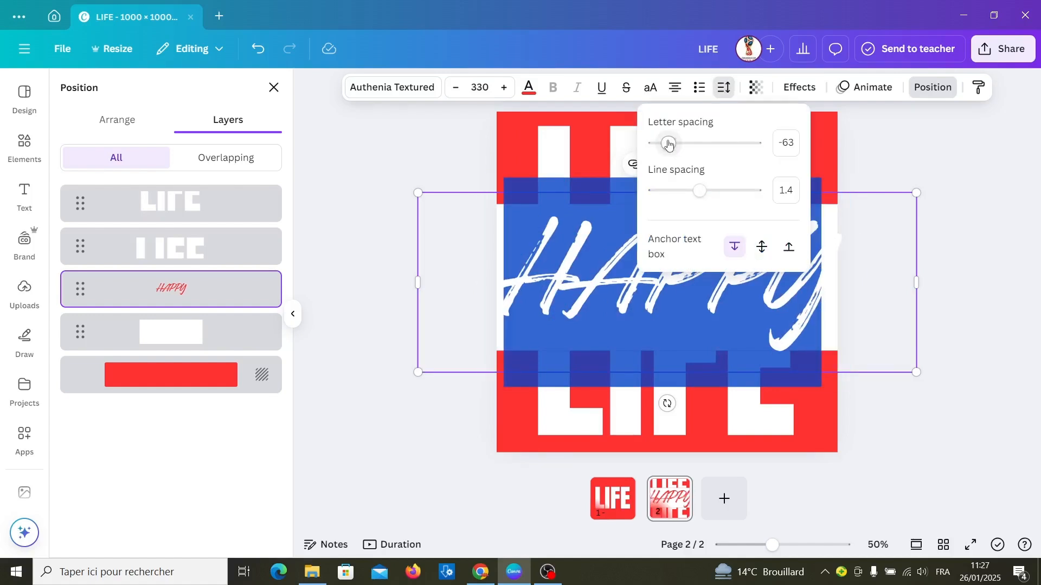
pyautogui.moveTo(669, 144); pyautogui.dragTo(669, 144)
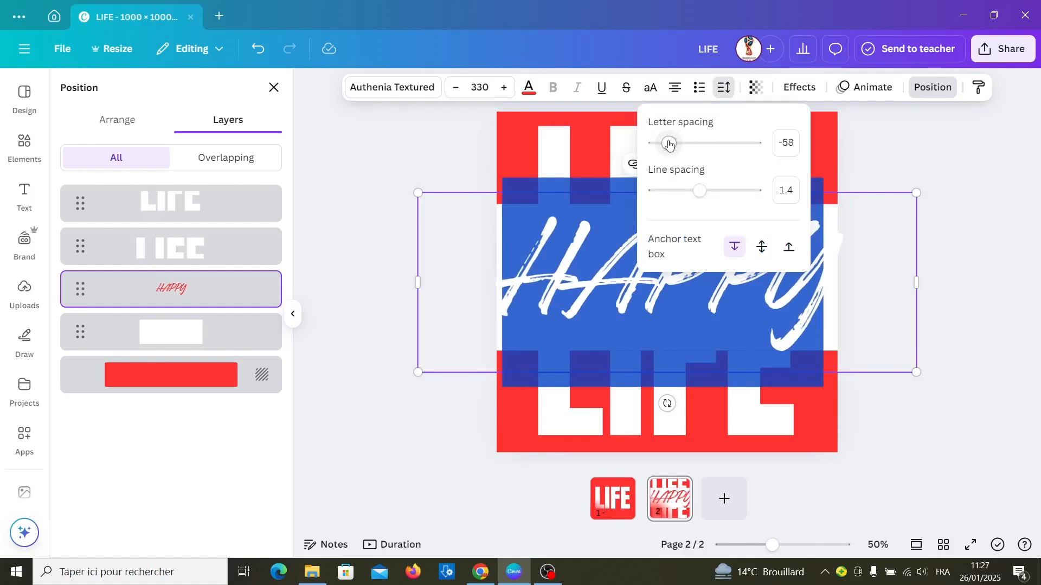
# Step: Rotate the HAPPY text slightly counter-clockwise and increase its font size by two steps
pyautogui.click(661, 296)
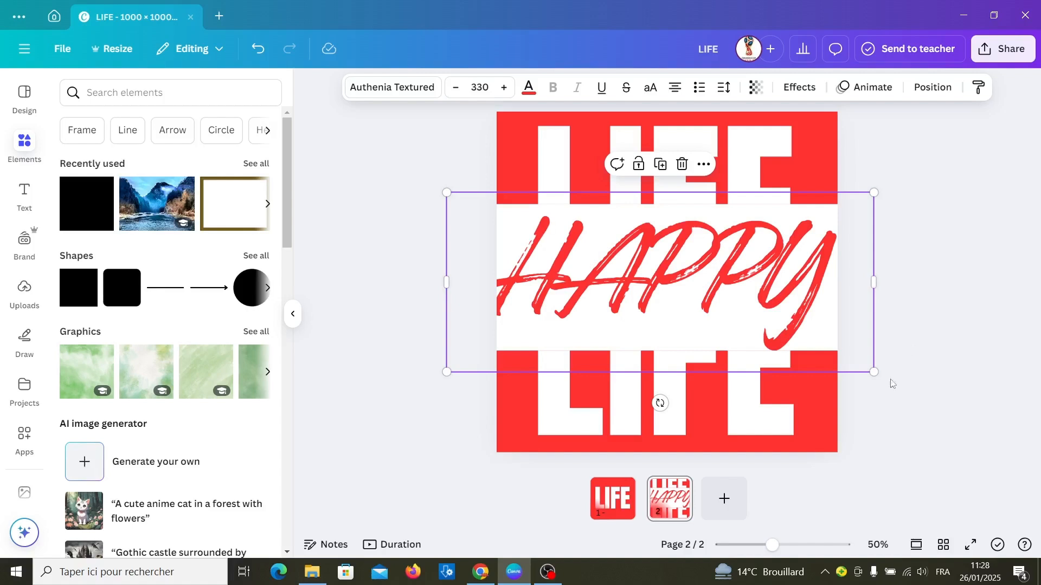
pyautogui.moveTo(660, 403); pyautogui.dragTo(683, 399)
pyautogui.click(504, 89)
pyautogui.click(504, 89)
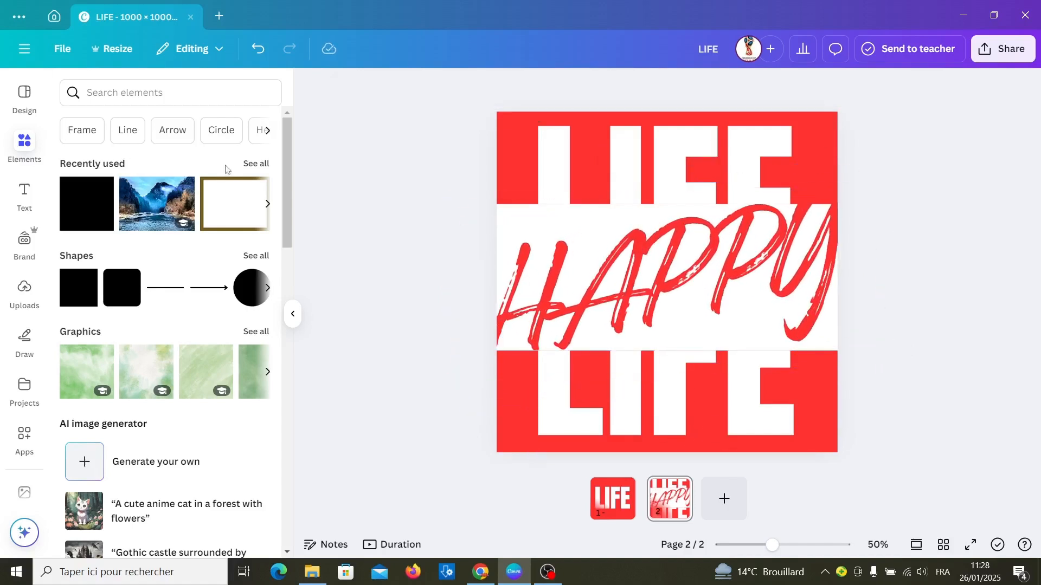
# Step: Add the scratch texture graphic from the recently used elements and enlarge it to cover nearly the whole page
pyautogui.click(249, 165)
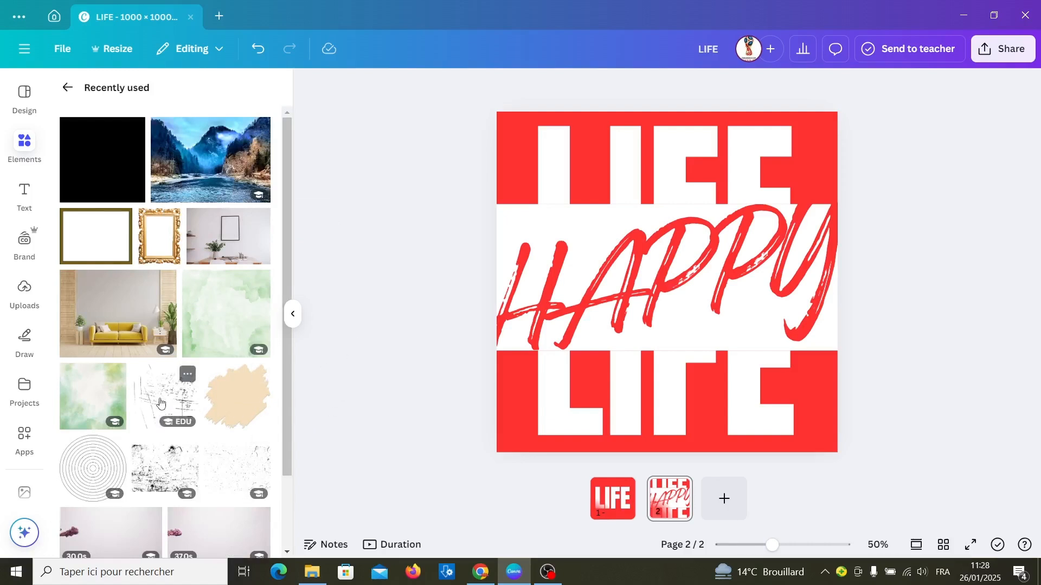
pyautogui.click(160, 402)
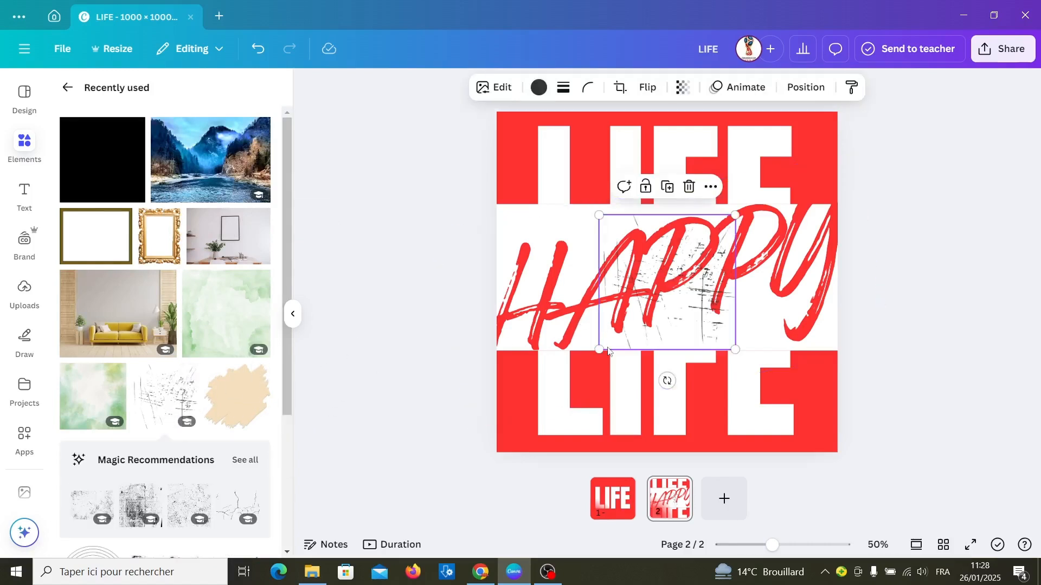
pyautogui.moveTo(599, 348); pyautogui.dragTo(508, 440)
pyautogui.moveTo(731, 218); pyautogui.dragTo(826, 115)
# Step: Change the scratch texture's colour to the document's bright red
pyautogui.click(539, 87)
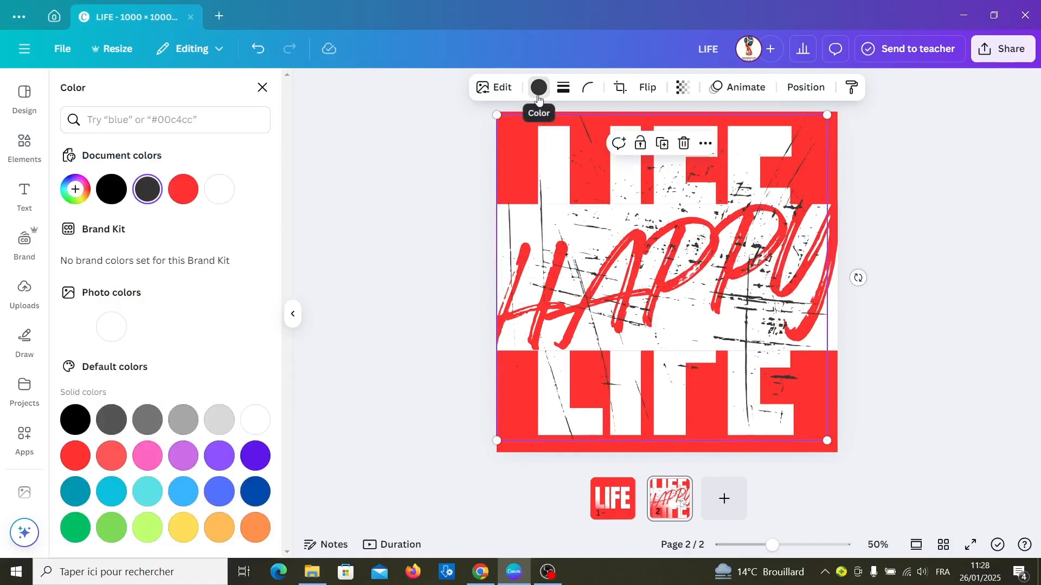
pyautogui.click(187, 200)
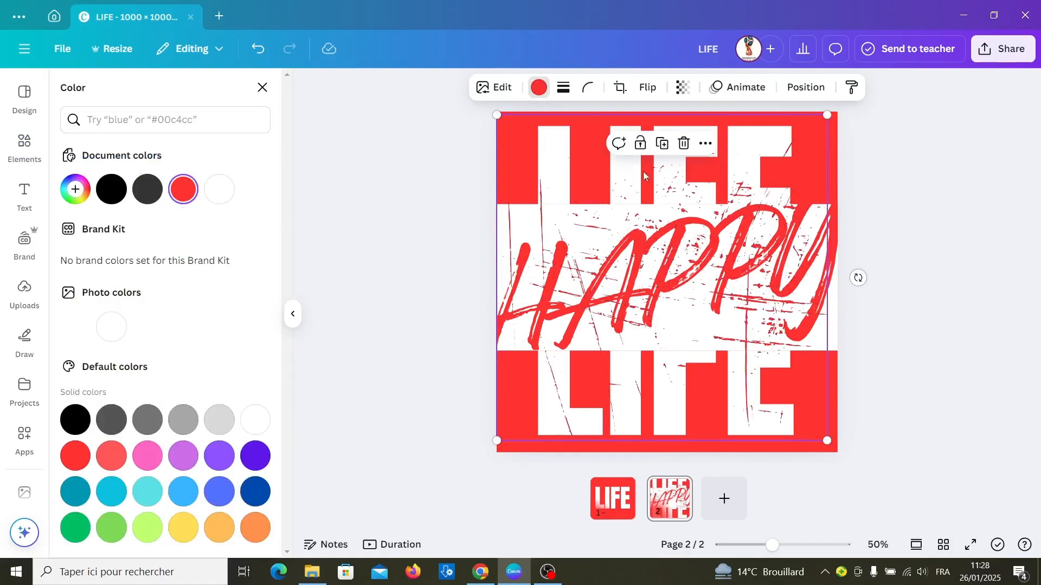
# Step: Duplicate the red scratch texture, colour the copy white and shift it slightly down so it cuts into the HAPPY lettering
pyautogui.click(662, 144)
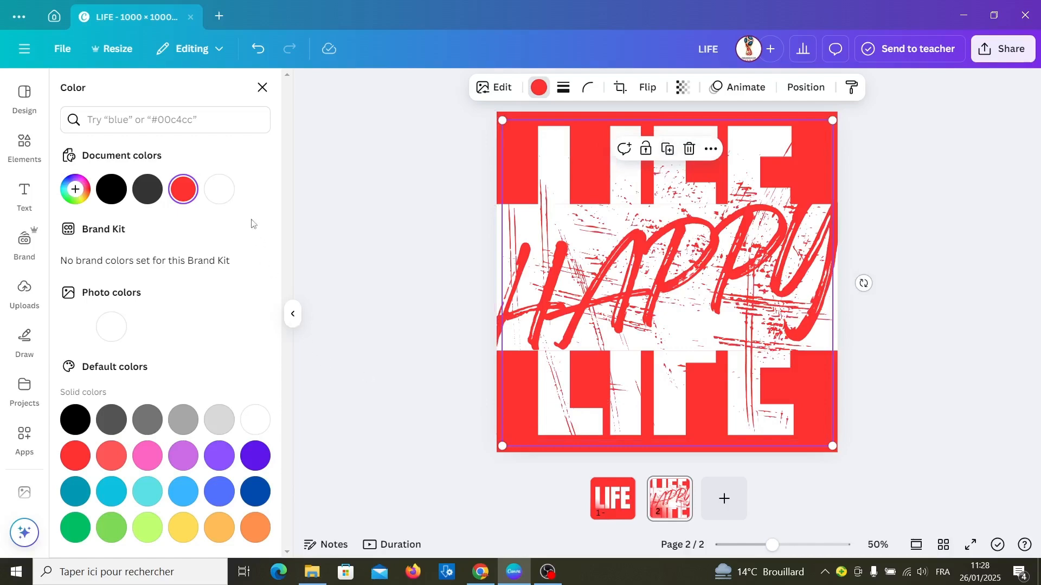
pyautogui.click(228, 191)
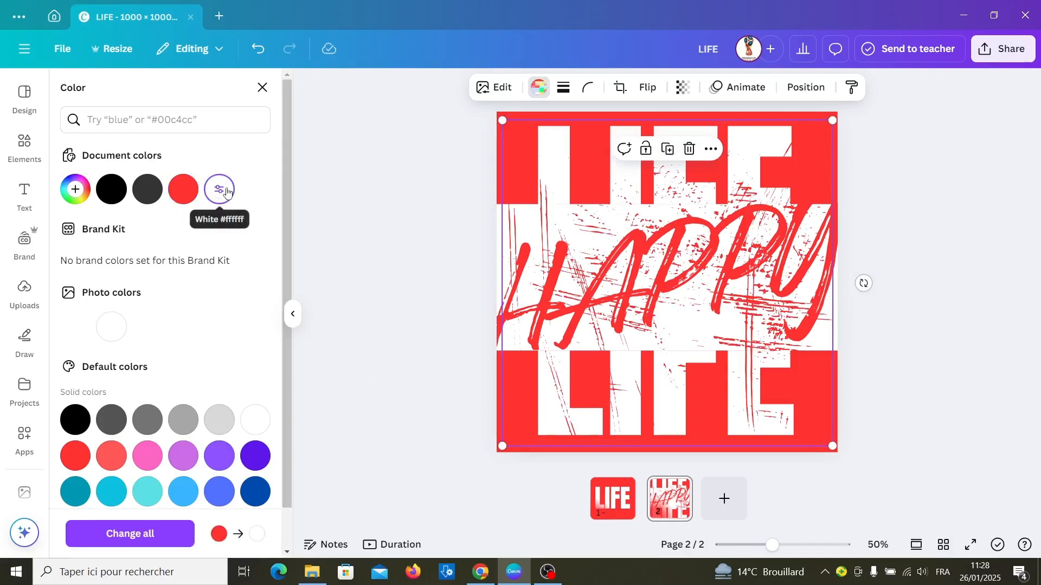
pyautogui.moveTo(551, 422); pyautogui.dragTo(545, 433)
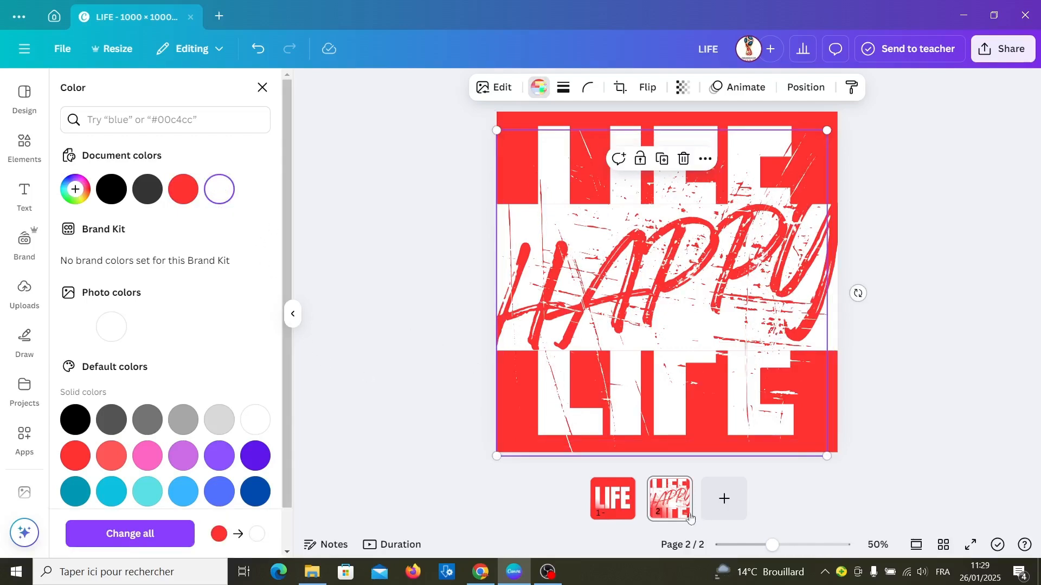
# Step: Duplicate the first LIFE page and move the copy to the end, after the HAPPY page
pyautogui.click(624, 488)
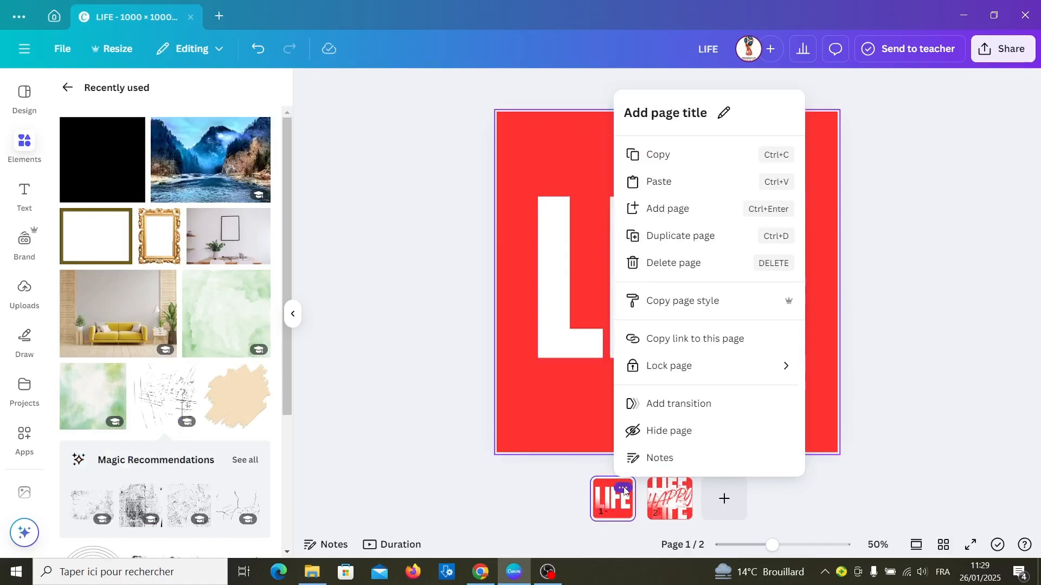
pyautogui.click(687, 235)
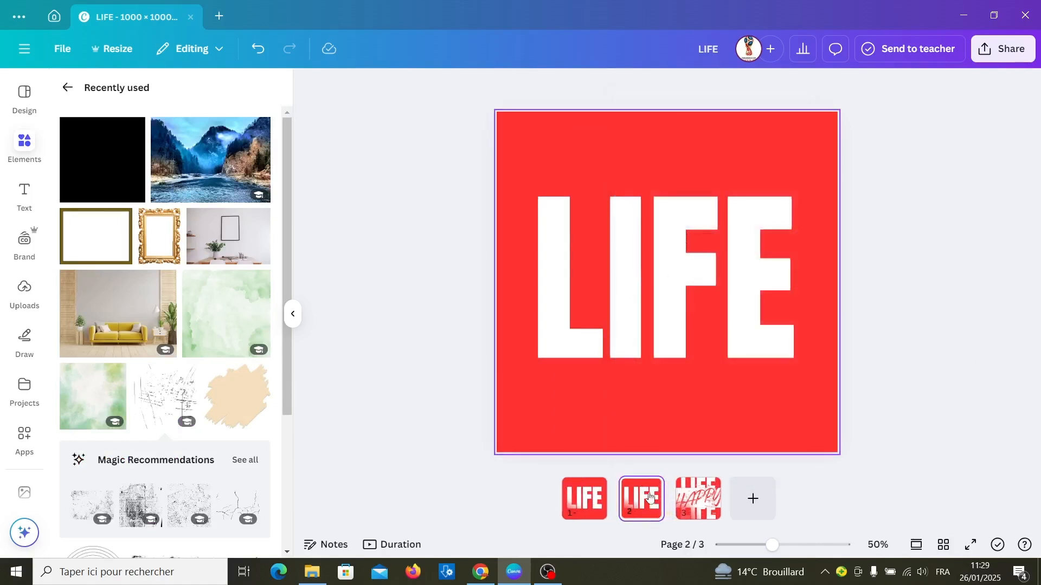
pyautogui.moveTo(641, 498); pyautogui.dragTo(718, 501)
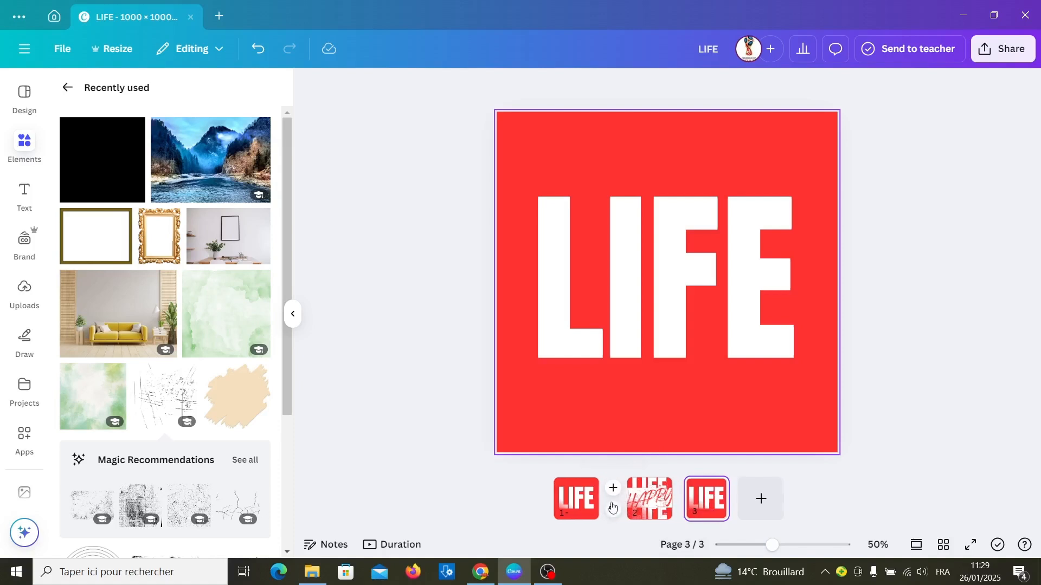
# Step: Add a Match & Move transition with a duration of 2 seconds after the first page and apply it between all pages
pyautogui.click(610, 509)
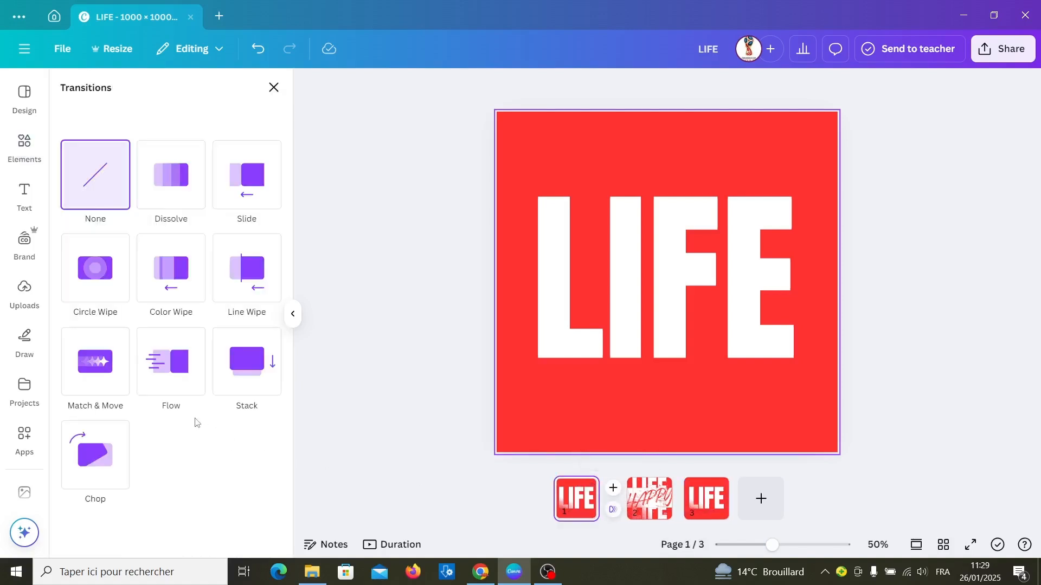
pyautogui.click(117, 371)
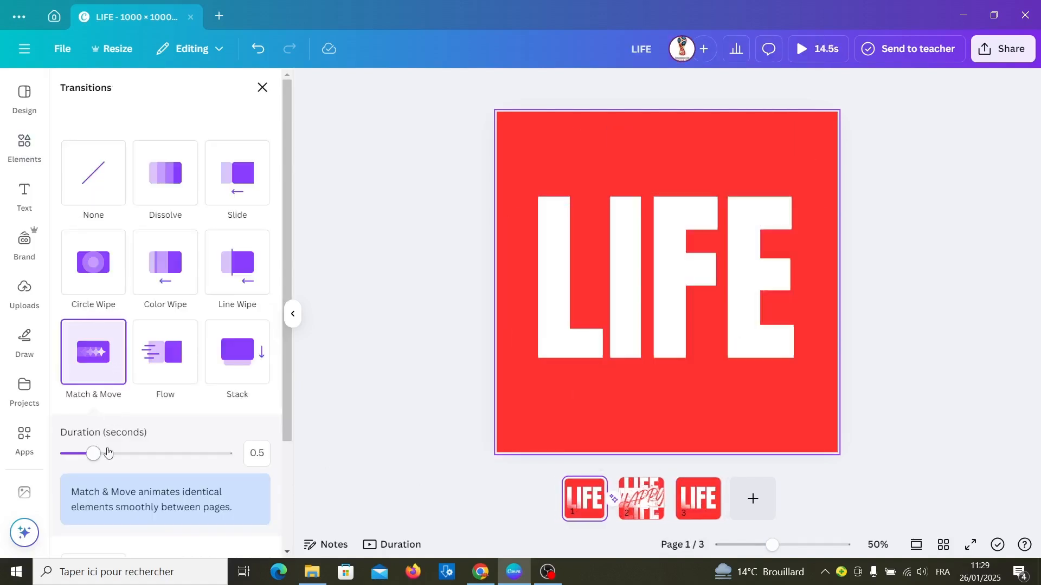
pyautogui.moveTo(100, 462); pyautogui.dragTo(193, 476)
pyautogui.scroll(-3, 206, 536)
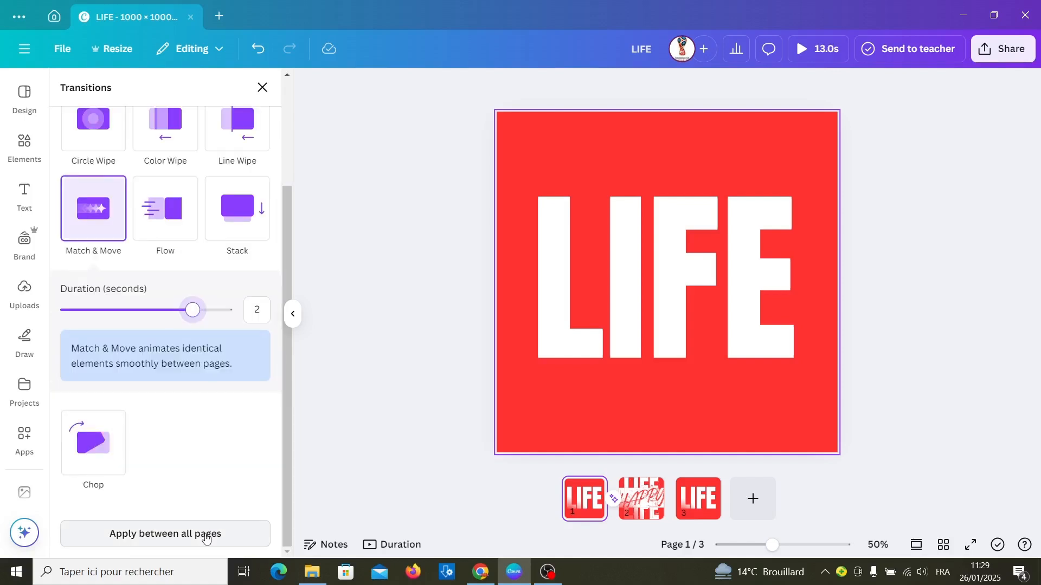
pyautogui.click(206, 534)
pyautogui.scroll(3, 205, 536)
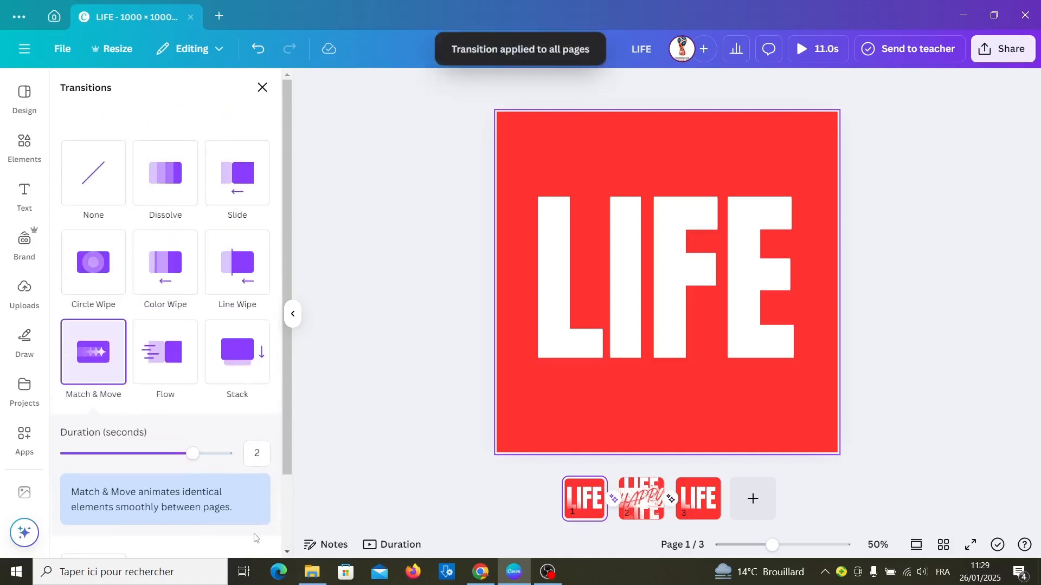
# Step: Show the page timeline and play the animation from the beginning
pyautogui.click(399, 544)
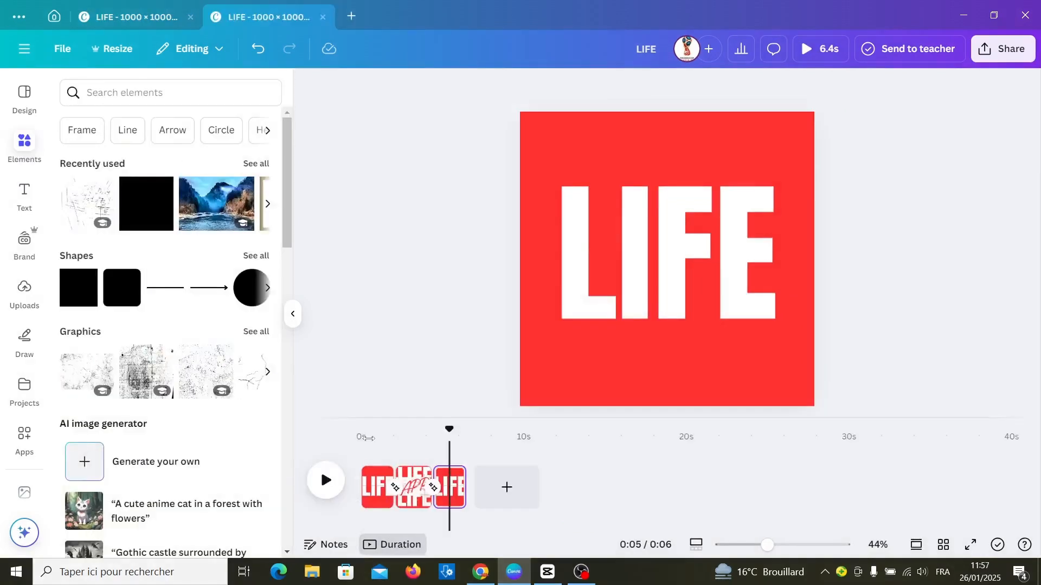
pyautogui.click(366, 451)
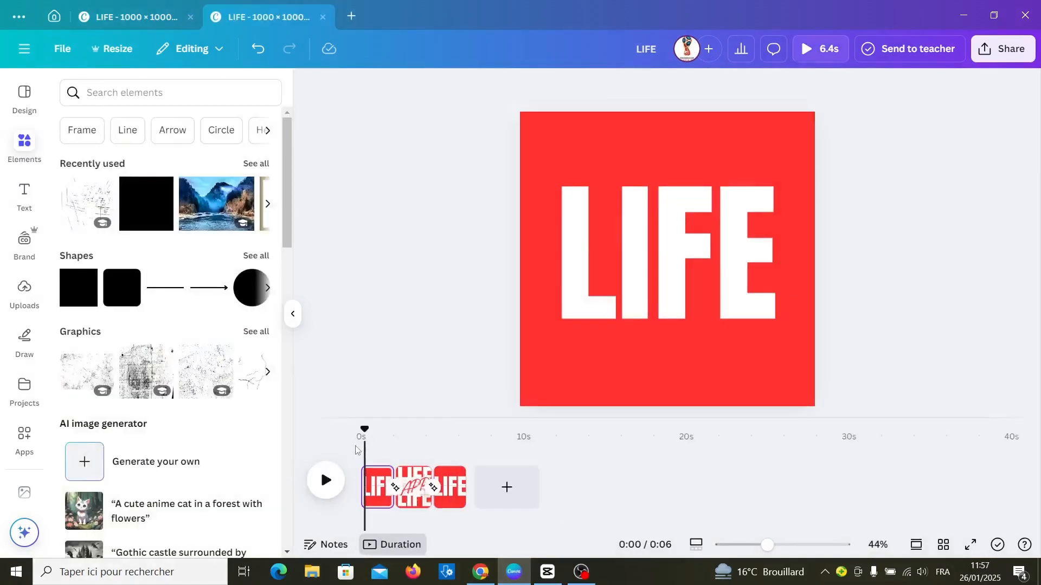
pyautogui.click(326, 490)
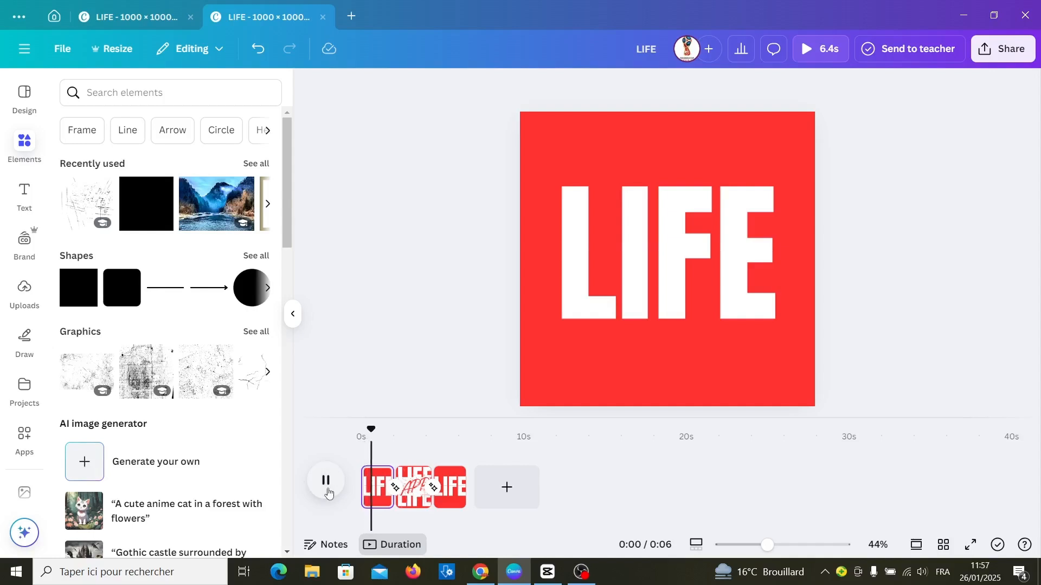